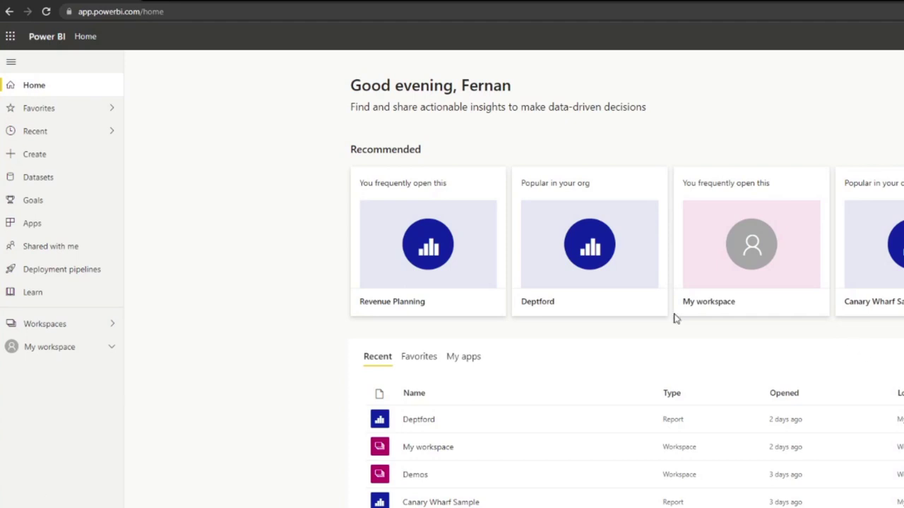
Open the Goals (Preview) page, which shows sample scorecards such as Education and Technology
{"action": "left_click", "coordinate": [44, 197]}
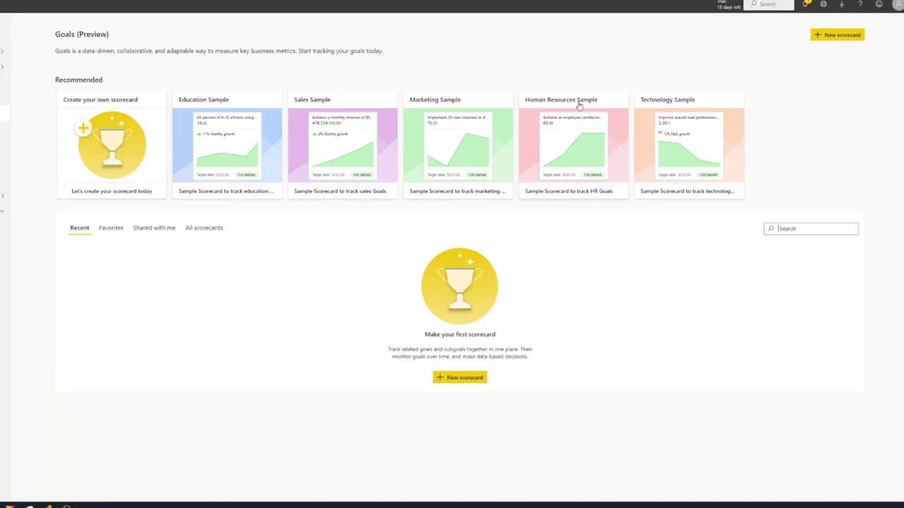
Open the Human Resources Sample scorecard and filter its goals by Overdue, Behind, then Completed, then clear the filter
{"action": "left_click", "coordinate": [579, 104]}
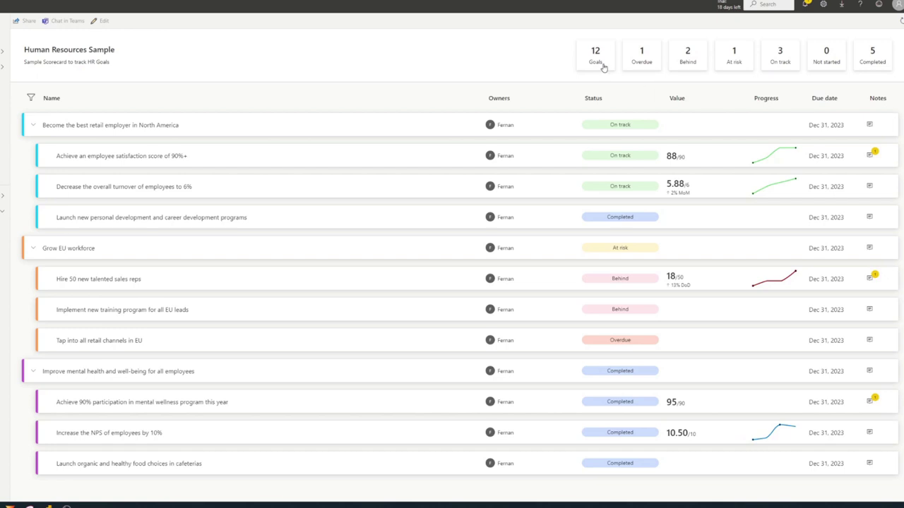
{"action": "left_click", "coordinate": [640, 63]}
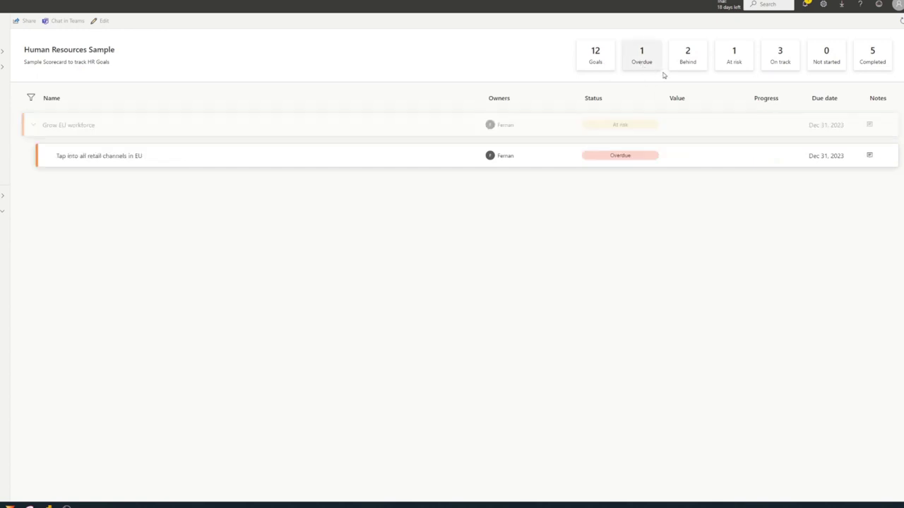
{"action": "left_click", "coordinate": [687, 60]}
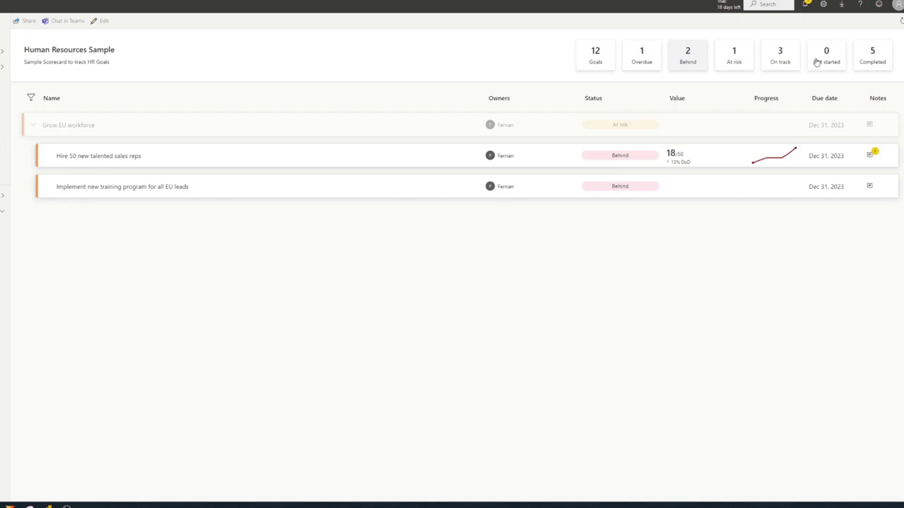
{"action": "left_click", "coordinate": [867, 61]}
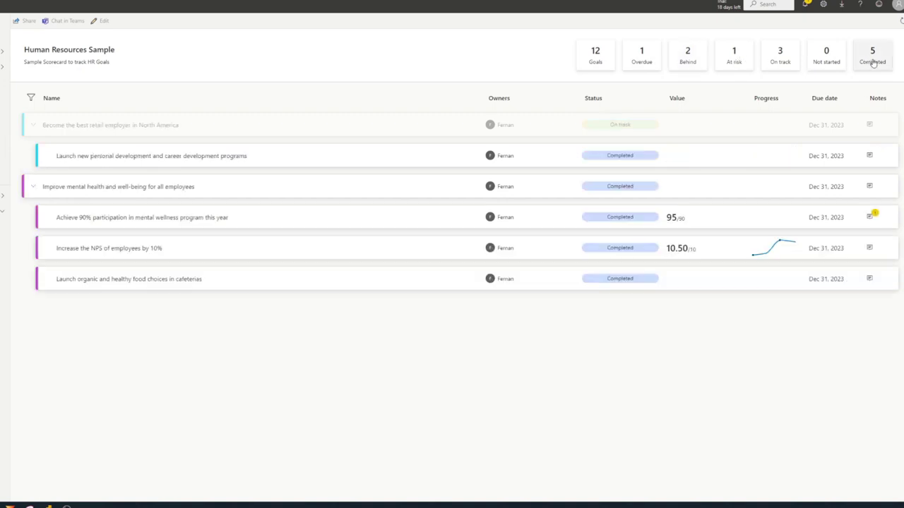
{"action": "left_click", "coordinate": [870, 62]}
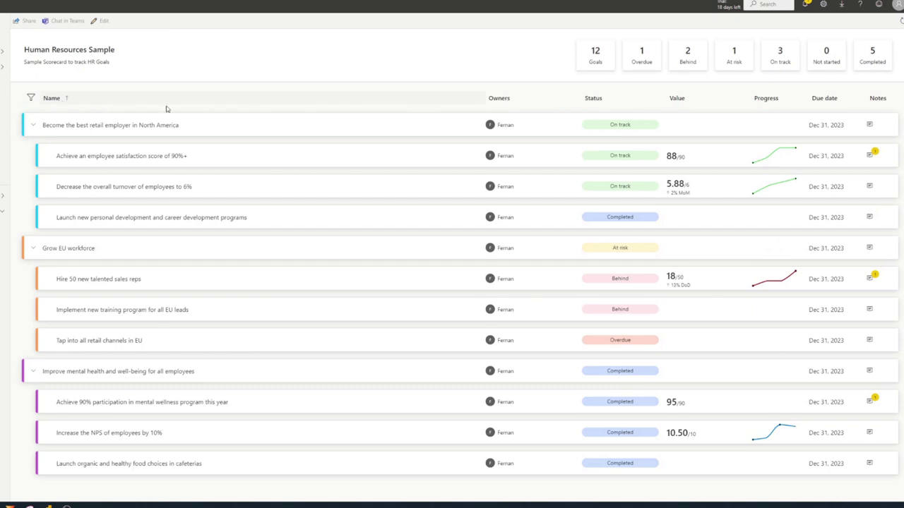
Sort the goals by name, restore the original order, and bring up keyword filtering
{"action": "left_click", "coordinate": [75, 99]}
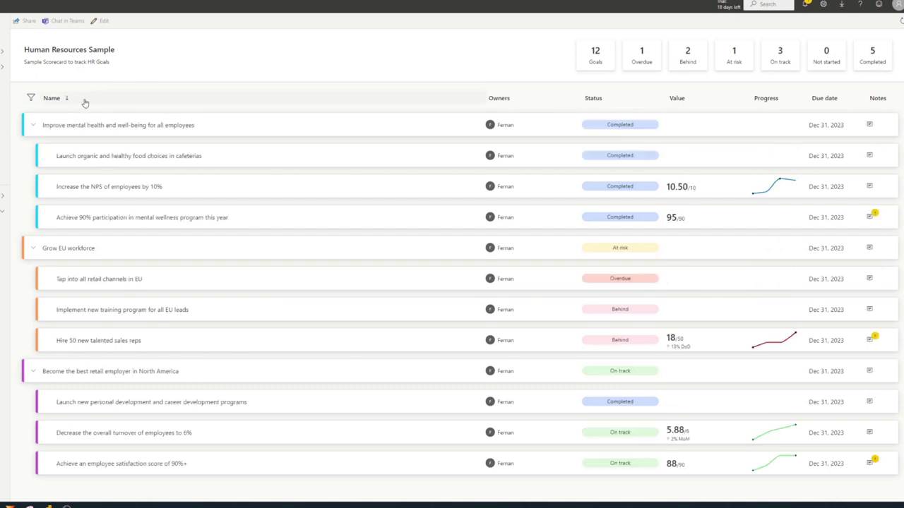
{"action": "left_click", "coordinate": [73, 99]}
{"action": "left_click", "coordinate": [31, 99]}
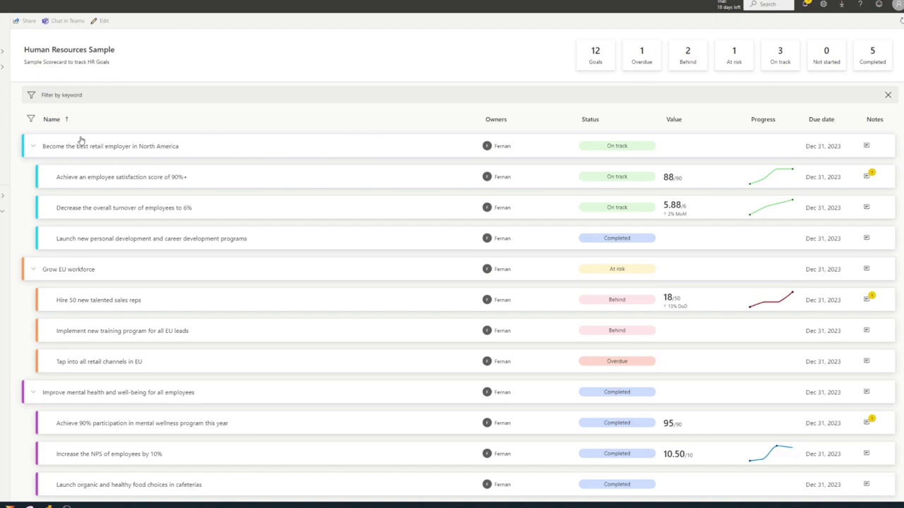
Select the employee satisfaction goal and view its History, which shows updates from 85 to 88
{"action": "left_click", "coordinate": [118, 150]}
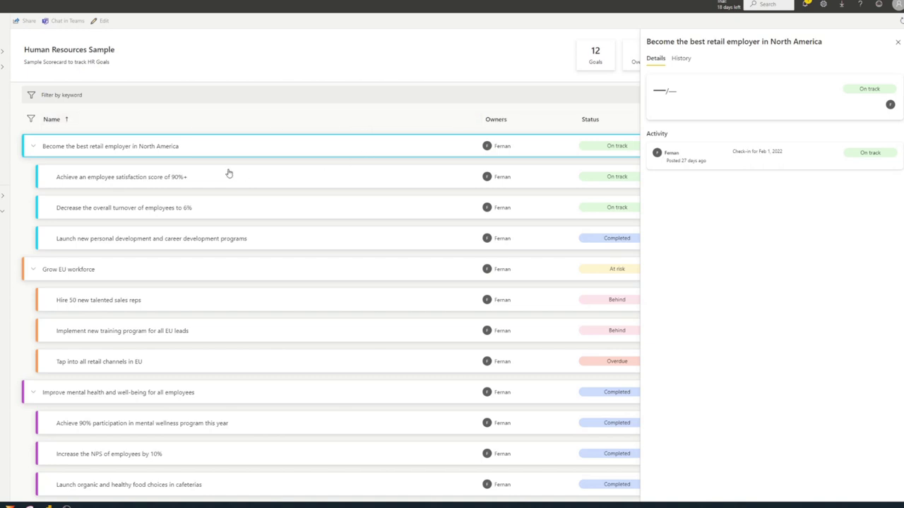
{"action": "left_click", "coordinate": [123, 179]}
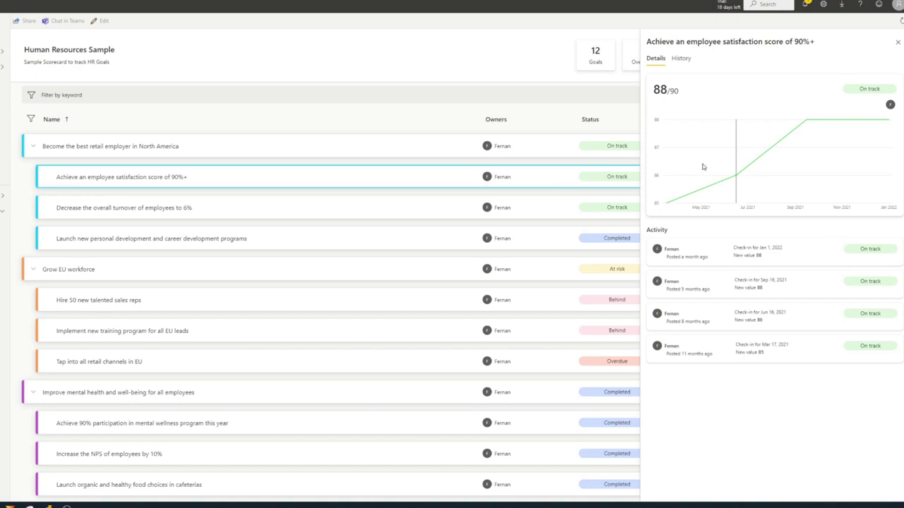
{"action": "left_click", "coordinate": [681, 61]}
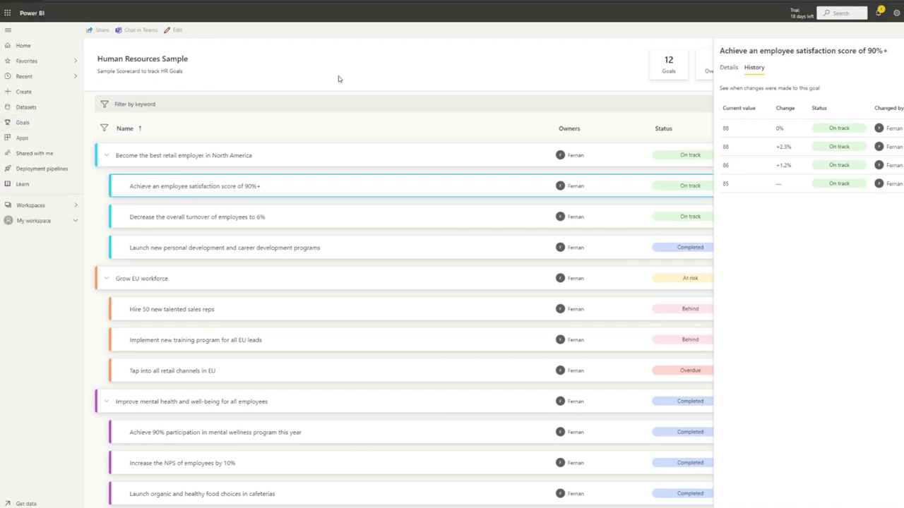
Start a new scorecard named 'Income Tracker' from the Goals page
{"action": "left_click", "coordinate": [47, 123]}
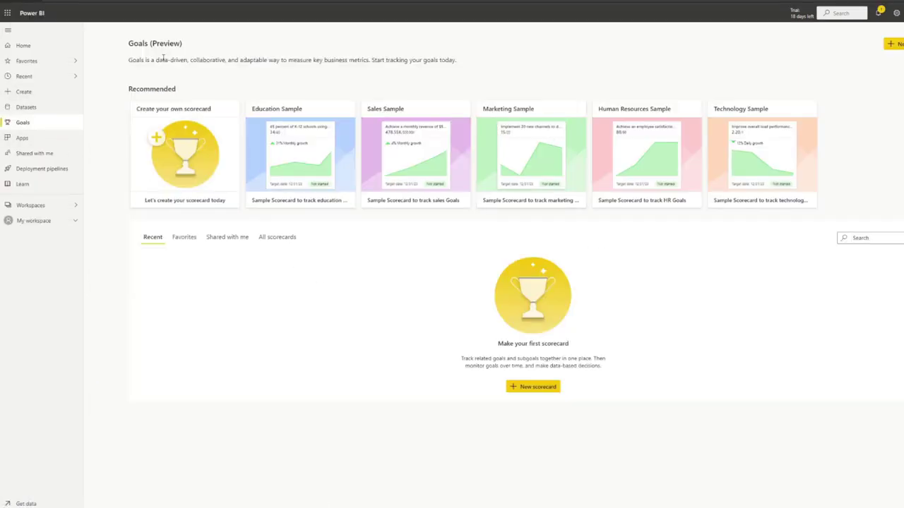
{"action": "left_click", "coordinate": [522, 387]}
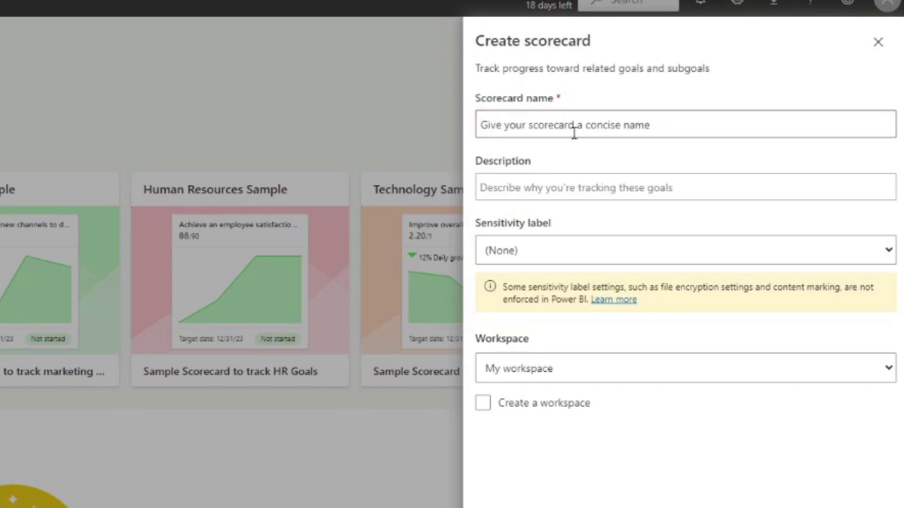
{"action": "type", "text": "Income"}
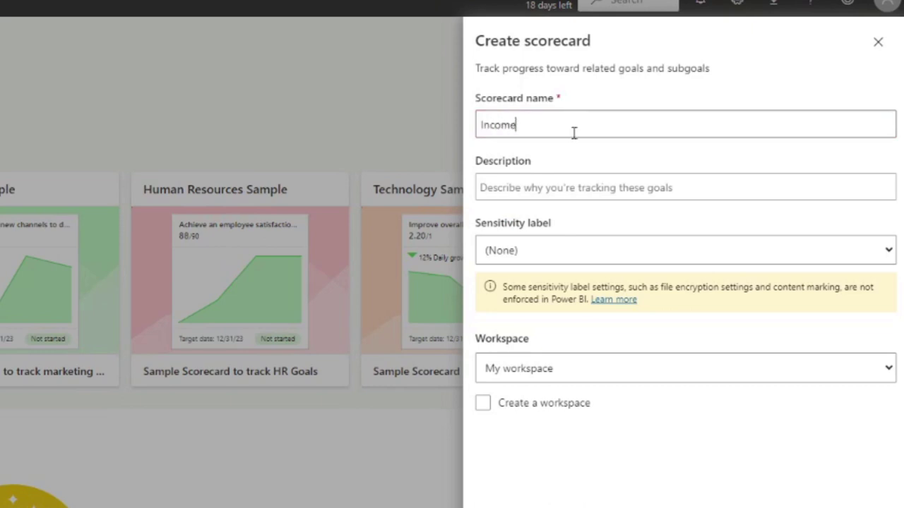
{"action": "type", "text": " Tracker"}
{"action": "key", "text": "Tab"}
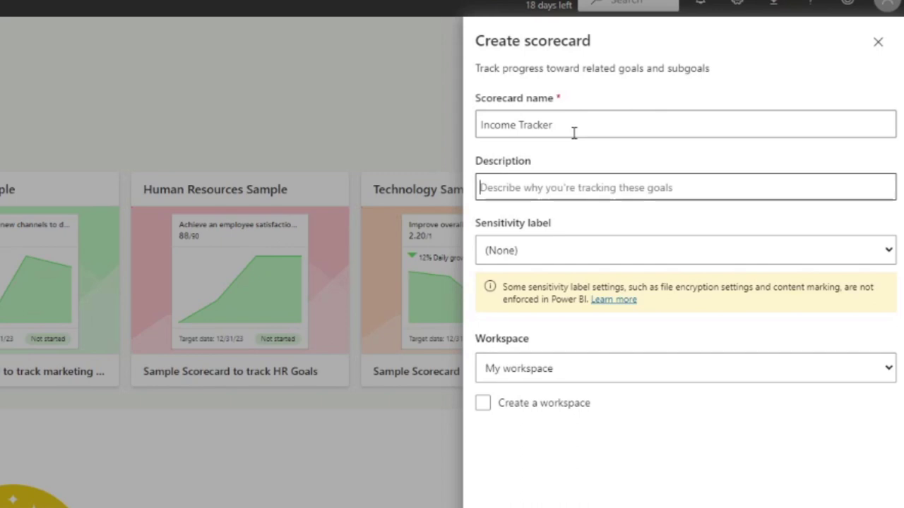
Describe it as 'Tracks income on a monthly basis and compares against target', keeping My workspace
{"action": "type", "text": "Tracks"}
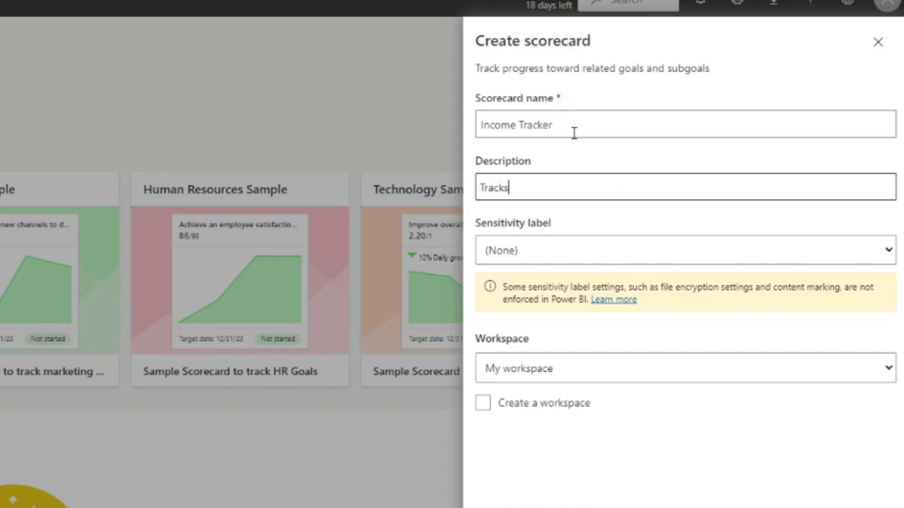
{"action": "type", "text": " income month"}
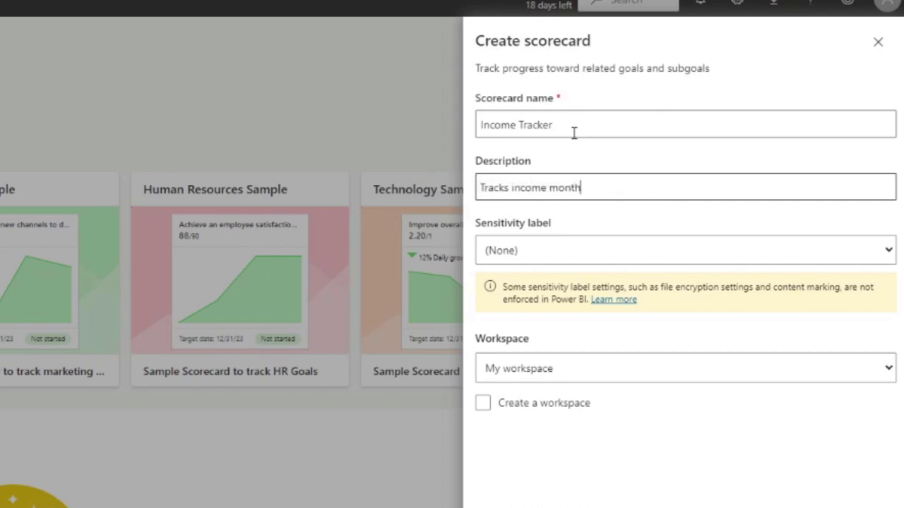
{"action": "key", "text": "BackSpace"}
{"action": "key", "text": "BackSpace"}
{"action": "key", "text": "BackSpace"}
{"action": "key", "text": "BackSpace"}
{"action": "type", "text": "on mon"}
{"action": "key", "text": "BackSpace"}
{"action": "key", "text": "BackSpace"}
{"action": "key", "text": "BackSpace"}
{"action": "type", "text": "a monthly "}
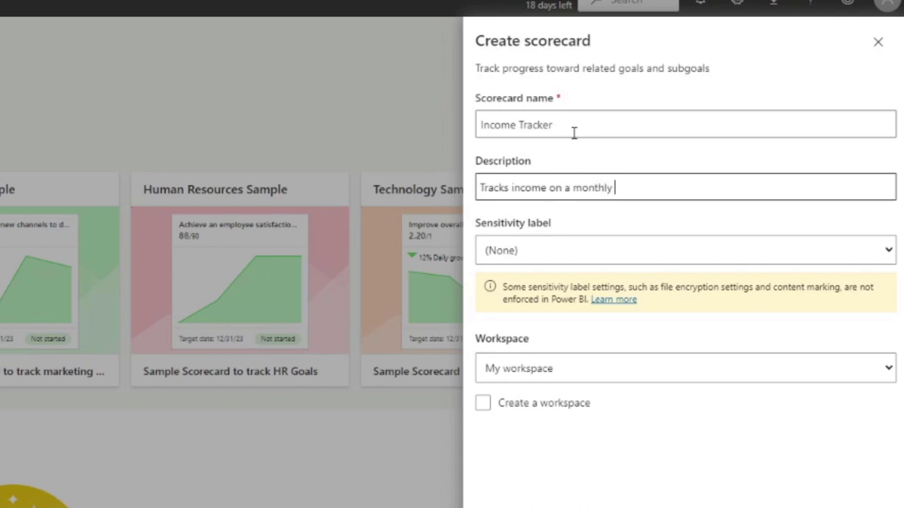
{"action": "type", "text": "basis and compare"}
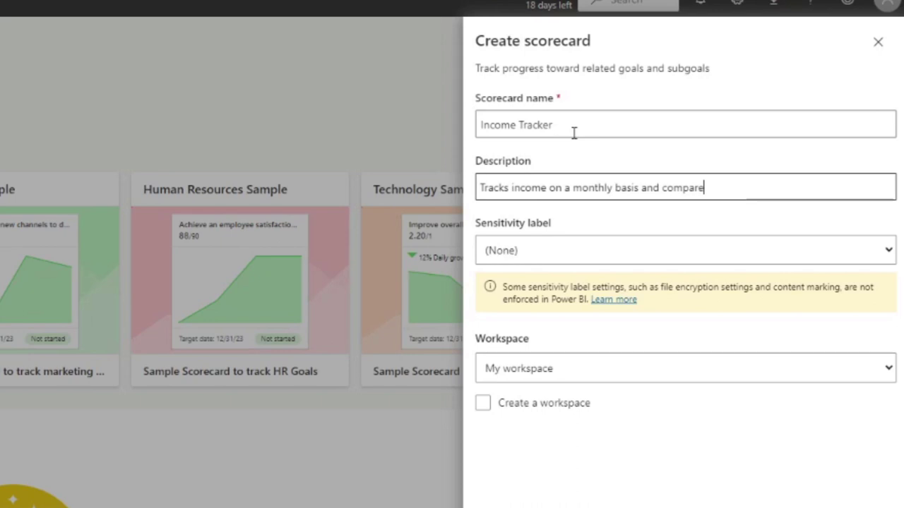
{"action": "type", "text": "s against tar"}
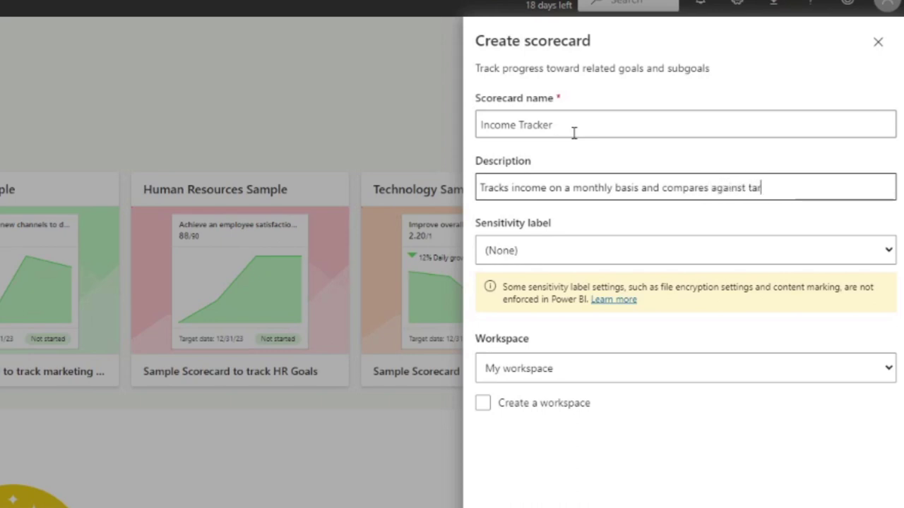
{"action": "type", "text": "get"}
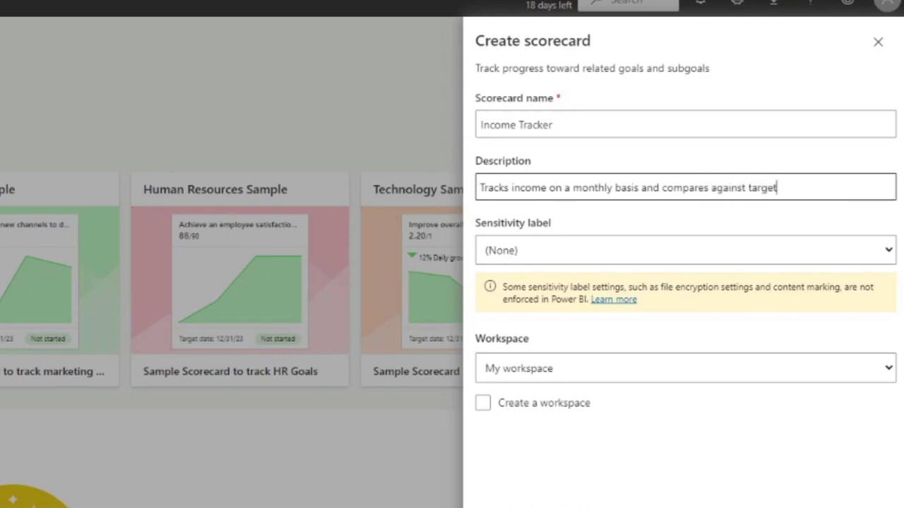
{"action": "left_click", "coordinate": [605, 374]}
{"action": "left_click", "coordinate": [608, 374]}
{"action": "left_click", "coordinate": [624, 374]}
{"action": "left_click", "coordinate": [663, 377]}
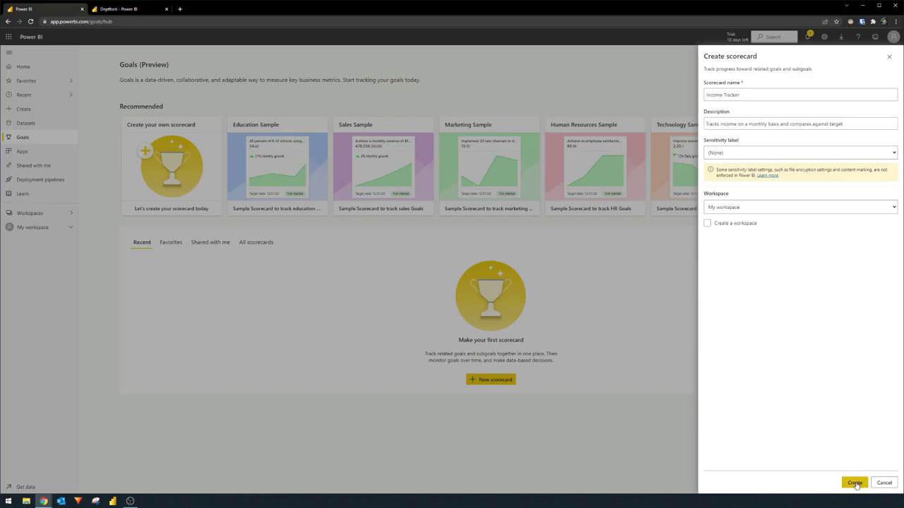
Create the scorecard and start a new goal named 'Reach £10K Revenue'
{"action": "left_click", "coordinate": [853, 480]}
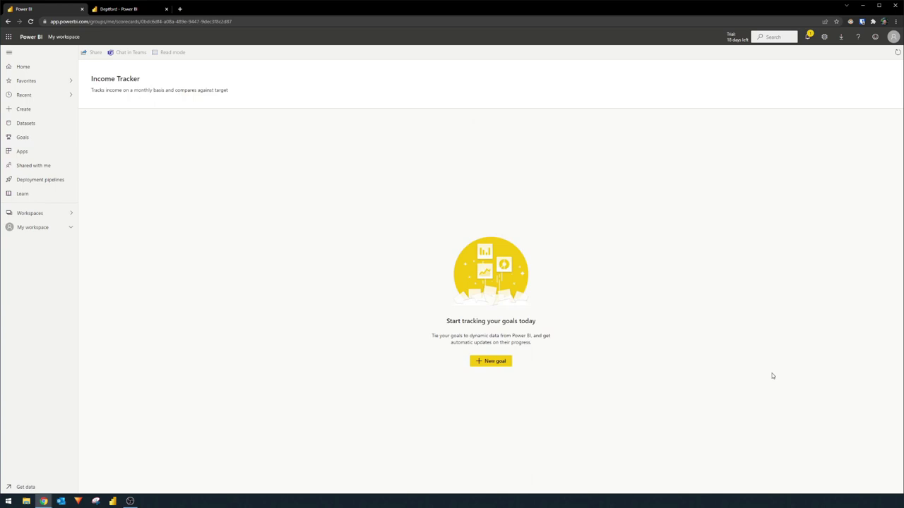
{"action": "left_click", "coordinate": [497, 362]}
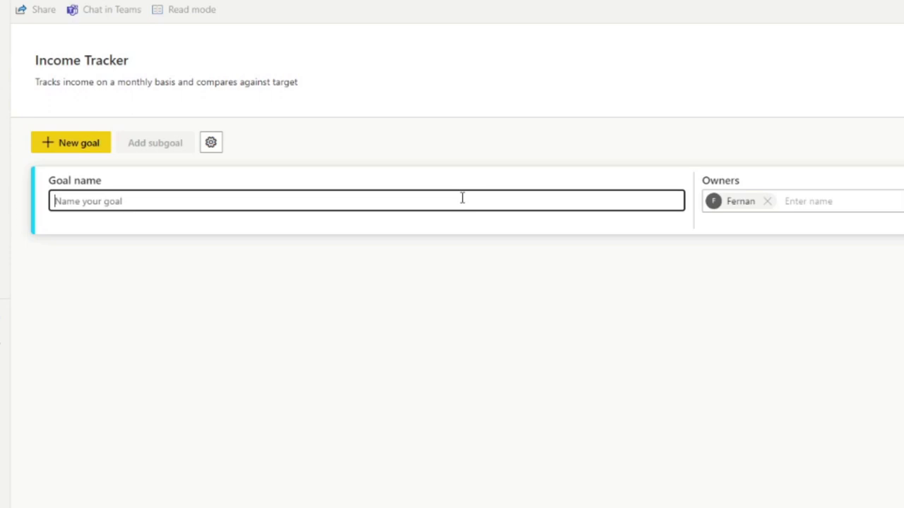
{"action": "type", "text": "Reach £1"}
{"action": "key", "text": "BackSpace"}
{"action": "type", "text": "£10K Revenue"}
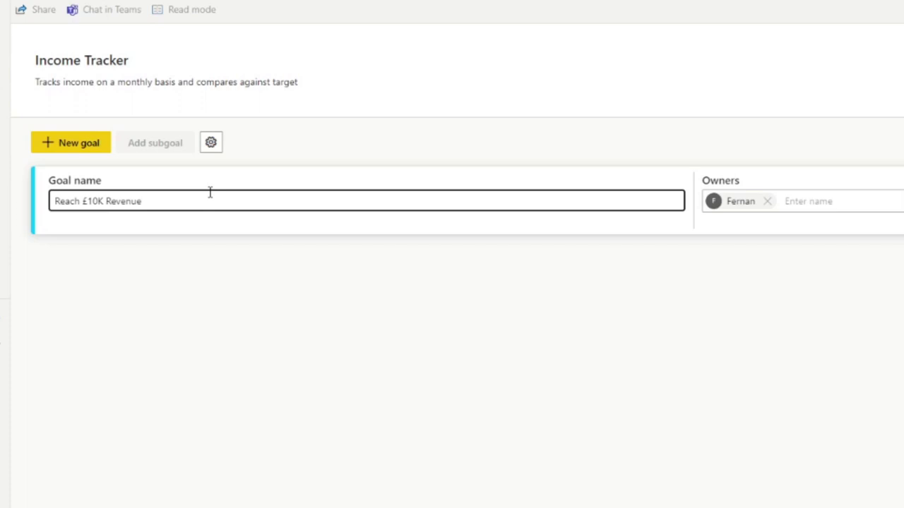
{"action": "left_click", "coordinate": [807, 201]}
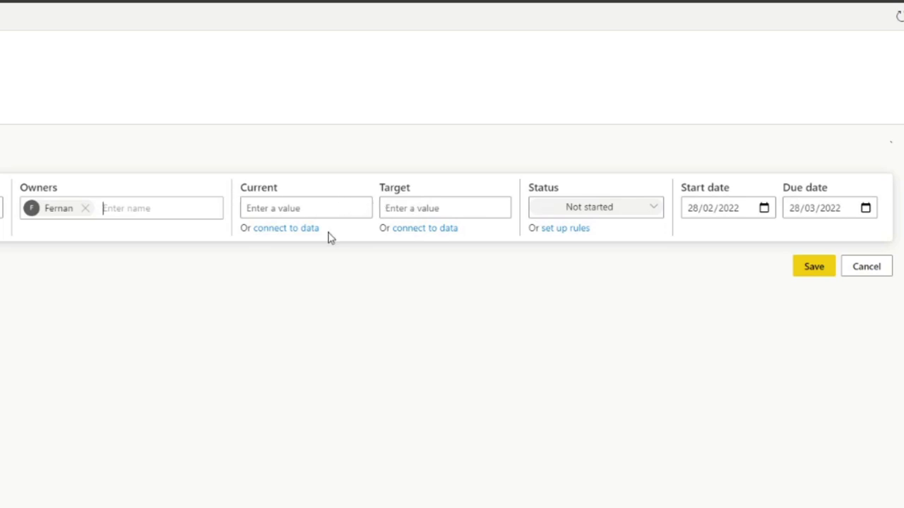
Give the goal current value 6000, target 10000 and status On track, then save it
{"action": "left_click", "coordinate": [297, 209]}
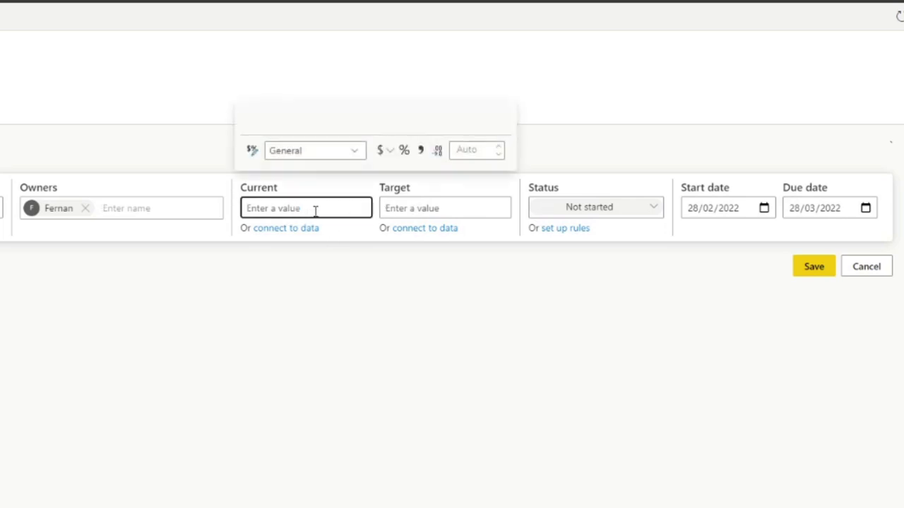
{"action": "left_click", "coordinate": [408, 208]}
{"action": "left_click", "coordinate": [307, 207]}
{"action": "type", "text": "6000"}
{"action": "left_click", "coordinate": [428, 211]}
{"action": "type", "text": "10000"}
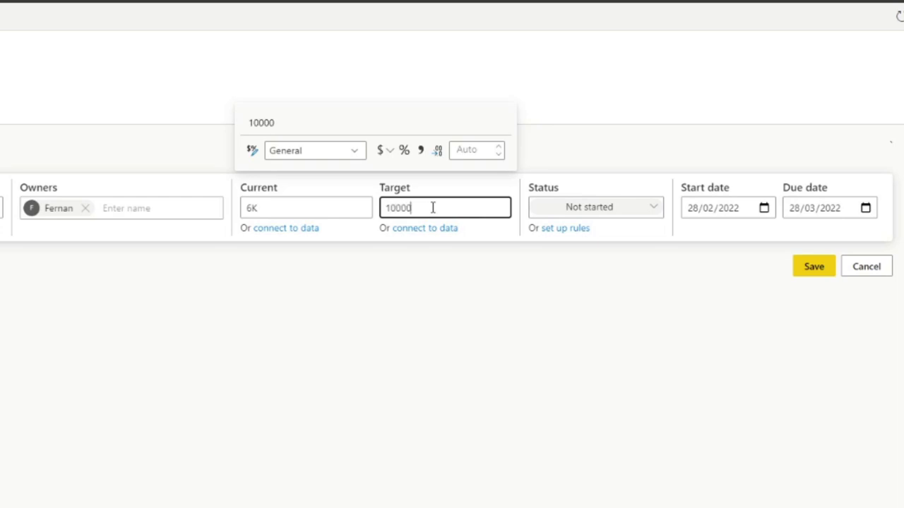
{"action": "left_click", "coordinate": [583, 211]}
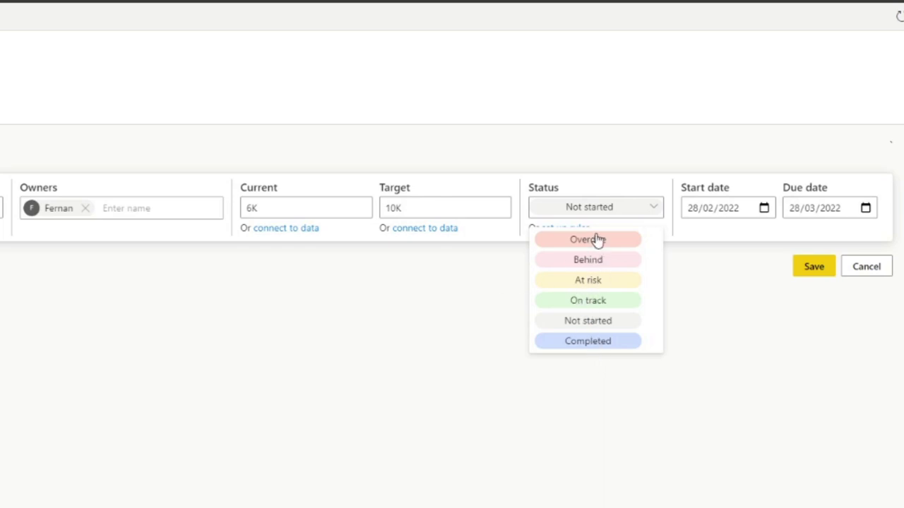
{"action": "left_click", "coordinate": [586, 302]}
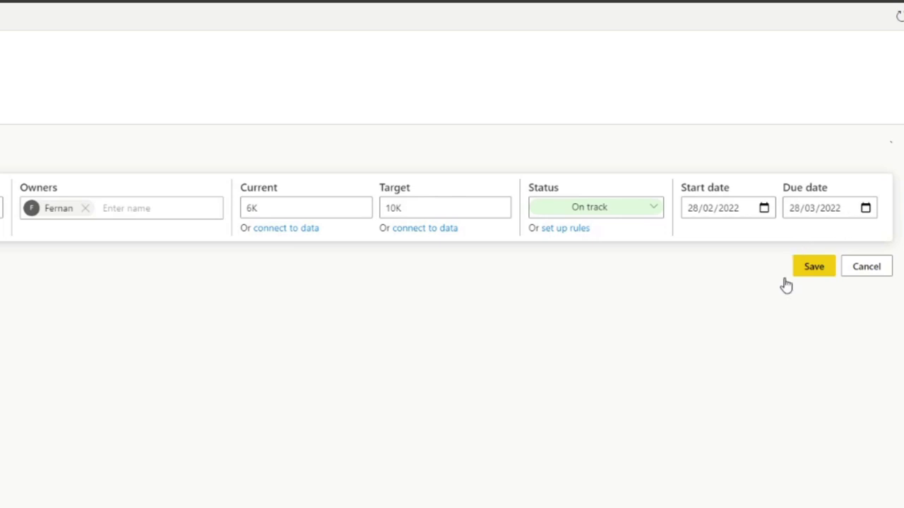
{"action": "left_click", "coordinate": [812, 269]}
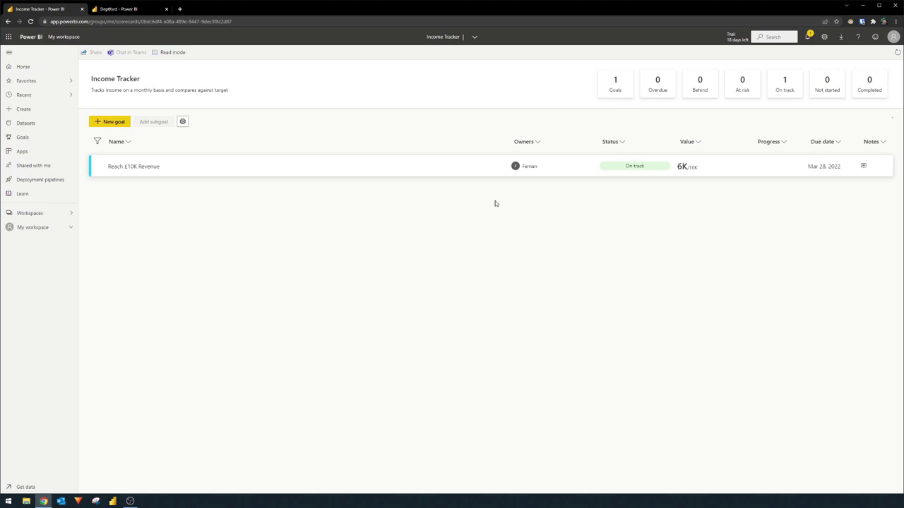
{"action": "left_click", "coordinate": [331, 169]}
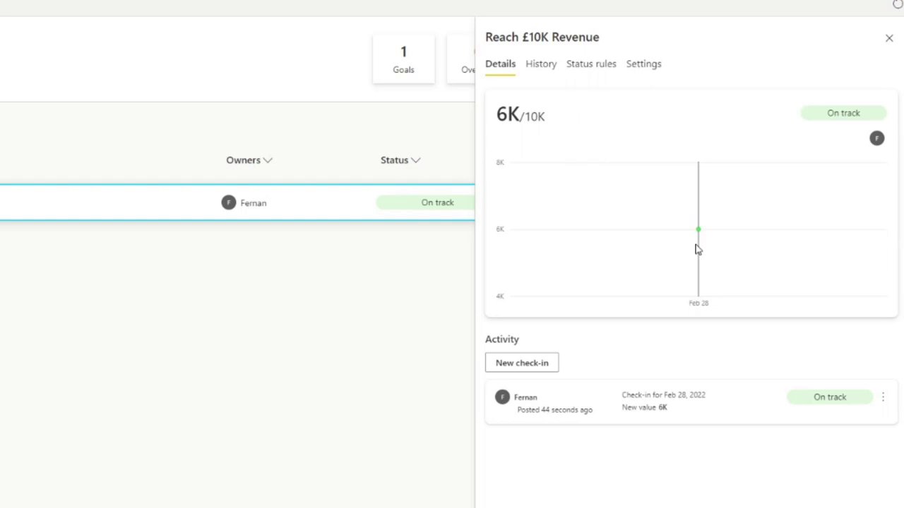
{"action": "mouse_move", "coordinate": [715, 265]}
{"action": "left_click", "coordinate": [544, 70]}
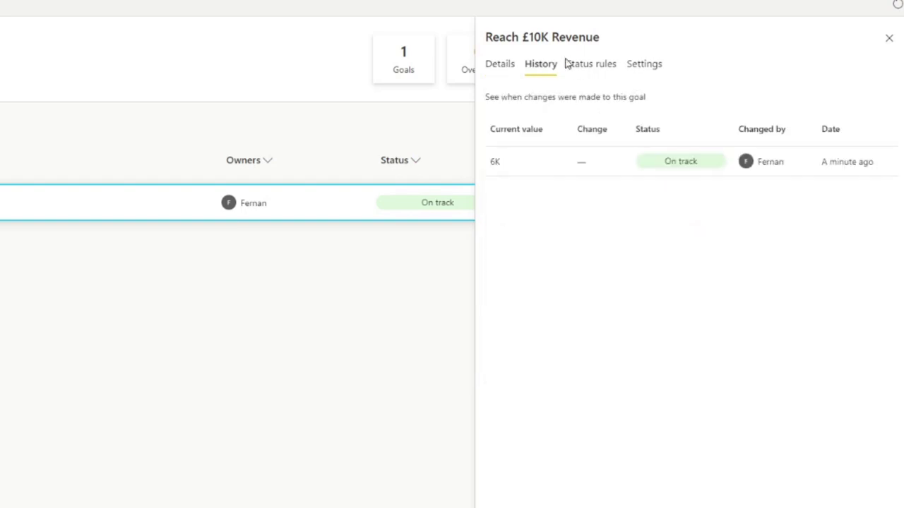
{"action": "left_click", "coordinate": [580, 69]}
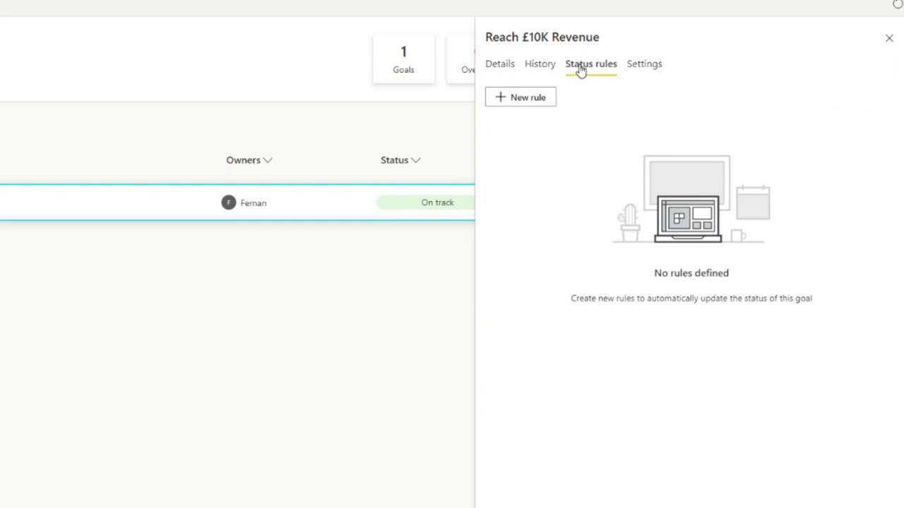
{"action": "left_click", "coordinate": [652, 69]}
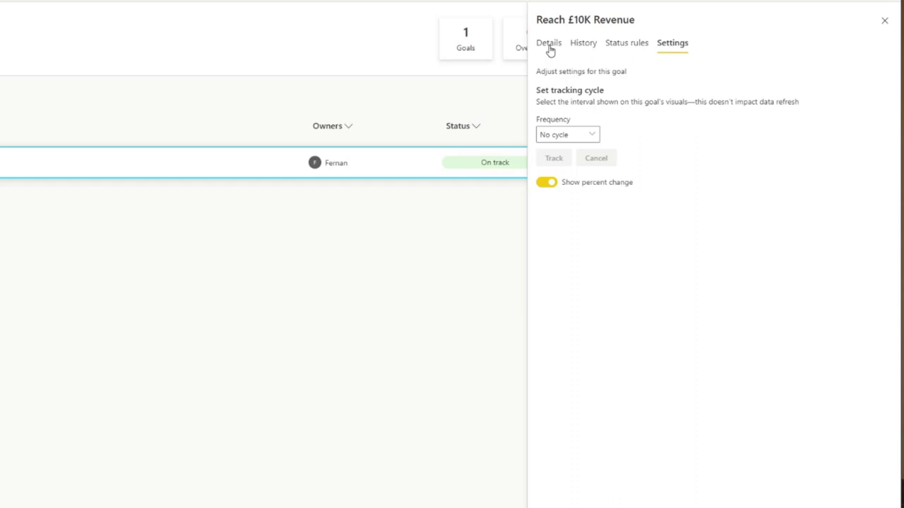
{"action": "left_click", "coordinate": [549, 43]}
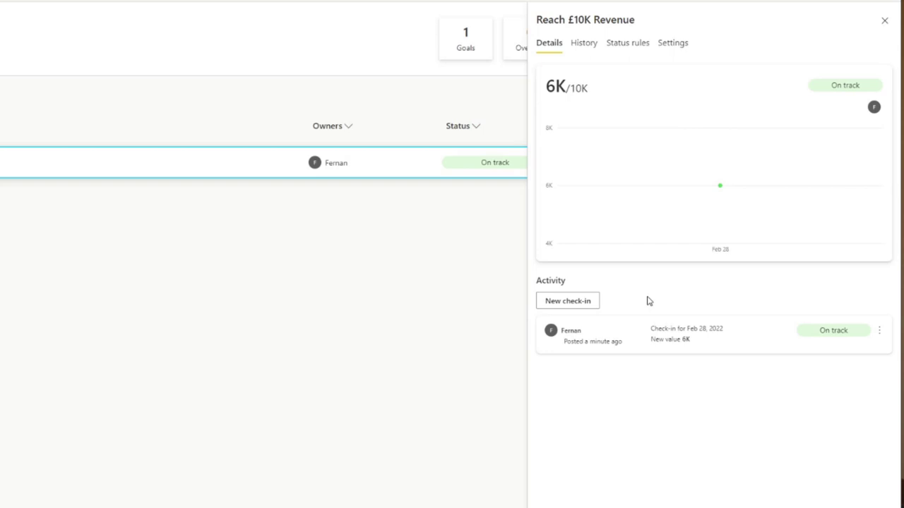
{"action": "left_click", "coordinate": [589, 308]}
Start a check-in dated 1/31/2022 with value 2000 and status Behind
{"action": "left_click", "coordinate": [586, 310]}
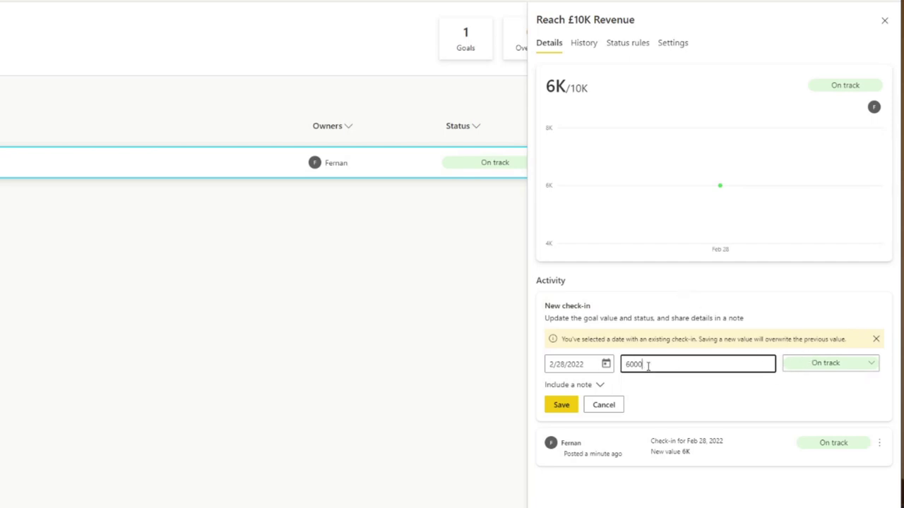
{"action": "left_click_drag", "start_coordinate": [643, 365], "coordinate": [626, 367]}
{"action": "type", "text": "2000"}
{"action": "left_click", "coordinate": [605, 364]}
{"action": "left_click", "coordinate": [667, 394]}
{"action": "left_click", "coordinate": [581, 507]}
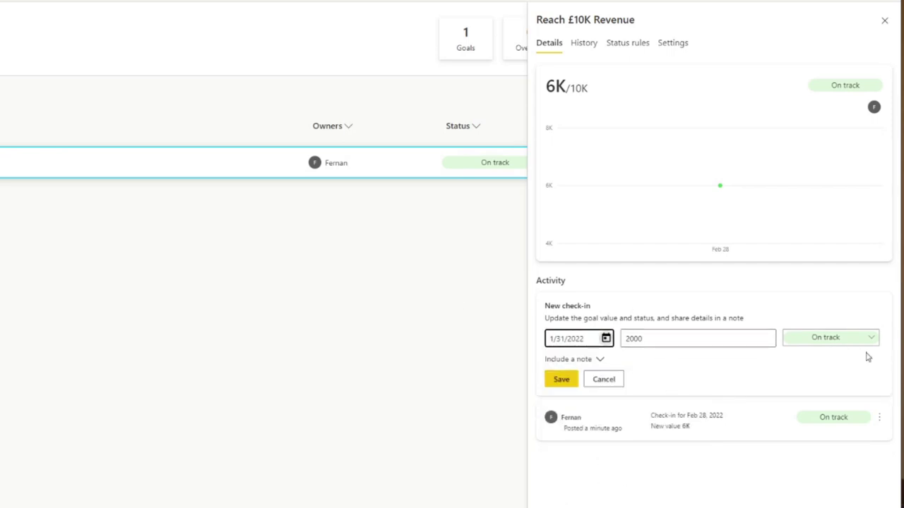
{"action": "left_click", "coordinate": [839, 342]}
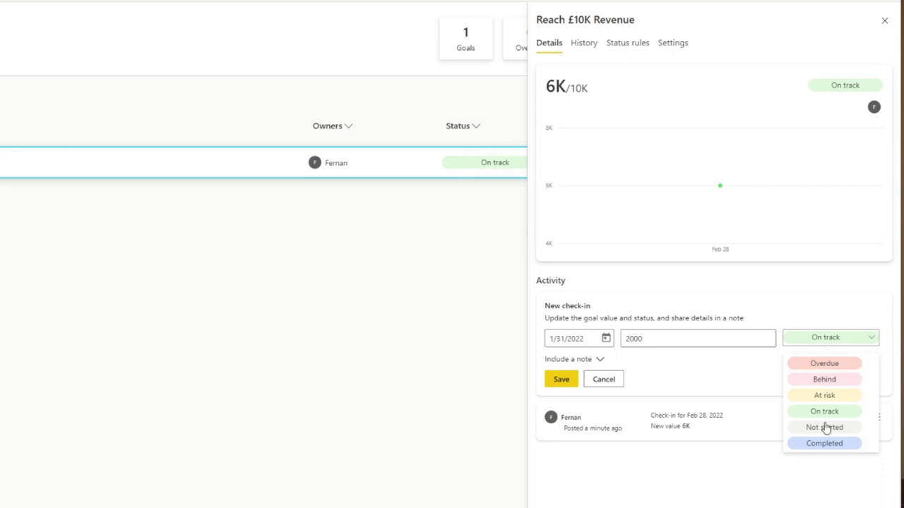
{"action": "left_click", "coordinate": [854, 382]}
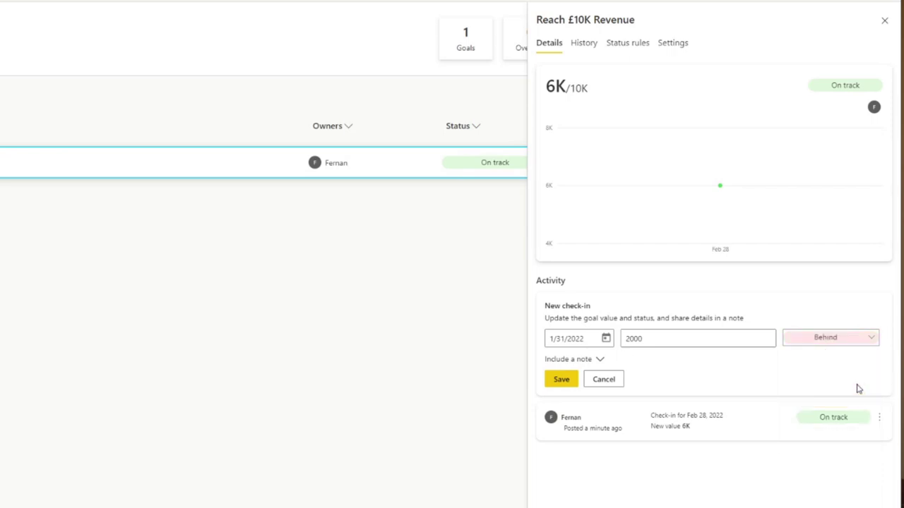
Add the note 'We only hit 2K here because I was on holiday'
{"action": "left_click", "coordinate": [598, 361]}
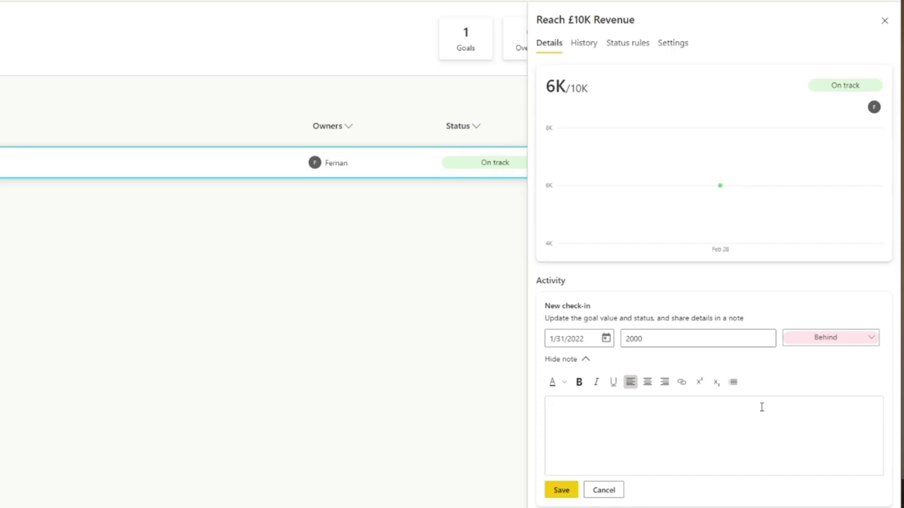
{"action": "type", "text": "This"}
{"action": "key", "text": "BackSpace"}
{"action": "key", "text": "BackSpace"}
{"action": "key", "text": "BackSpace"}
{"action": "key", "text": "BackSpace"}
{"action": "key", "text": "BackSpace"}
{"action": "type", "text": "We only hit 2K here because I was on holiday"}
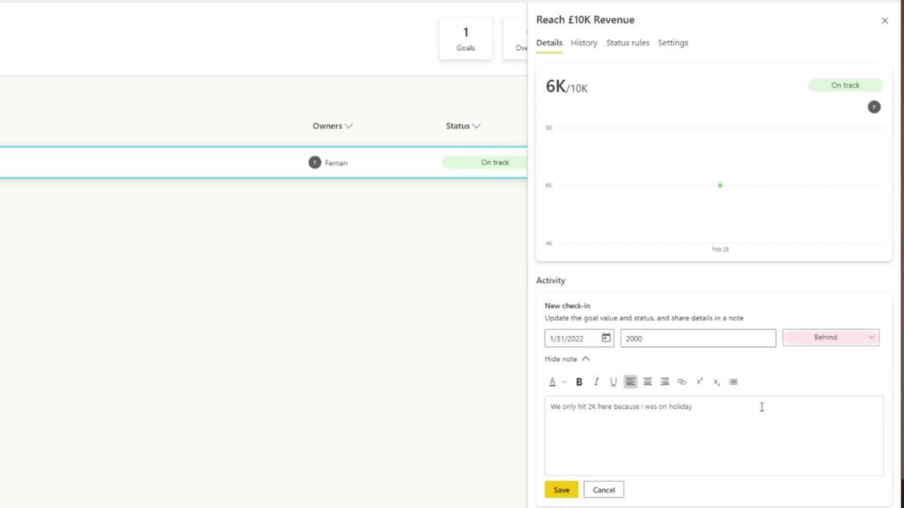
Save the Jan 31 check-in at 2K, Behind, with its holiday note
{"action": "left_click", "coordinate": [561, 490]}
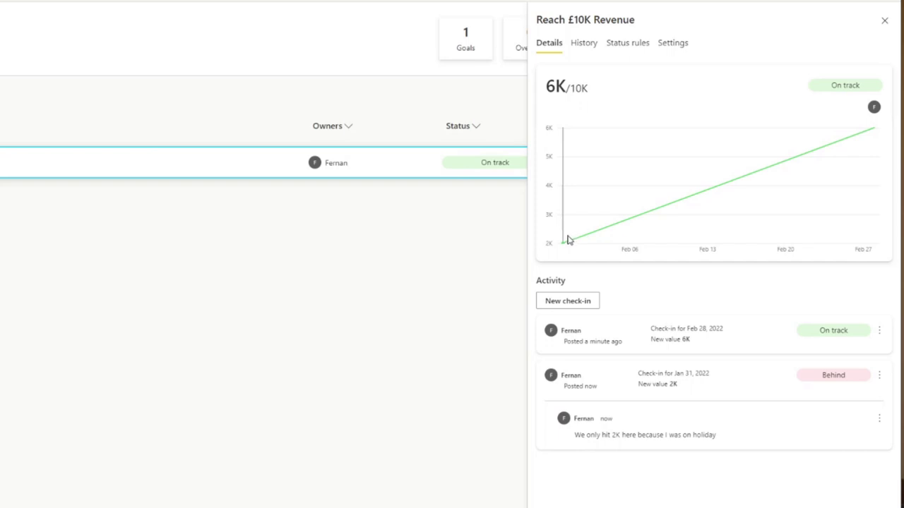
{"action": "mouse_move", "coordinate": [852, 177]}
Add a first status rule, which defaults to Value above 100% of target setting Not started
{"action": "left_click", "coordinate": [626, 53]}
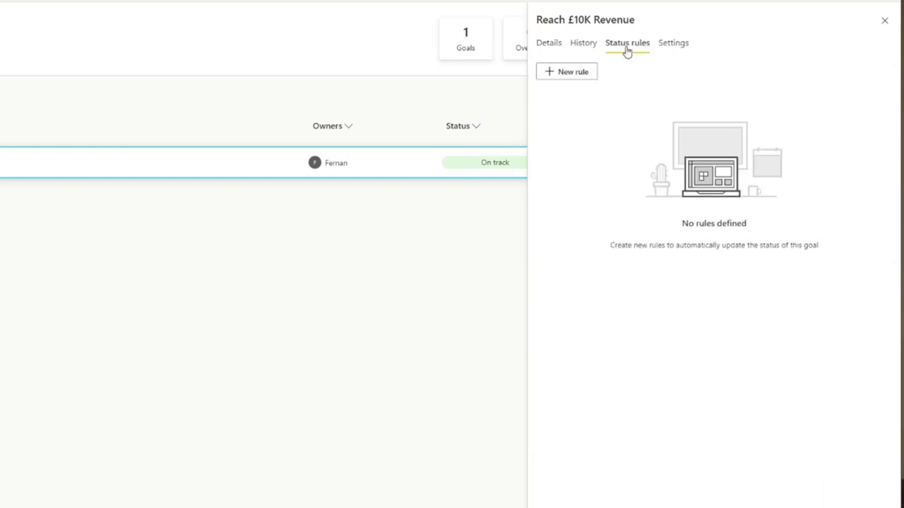
{"action": "left_click", "coordinate": [573, 79]}
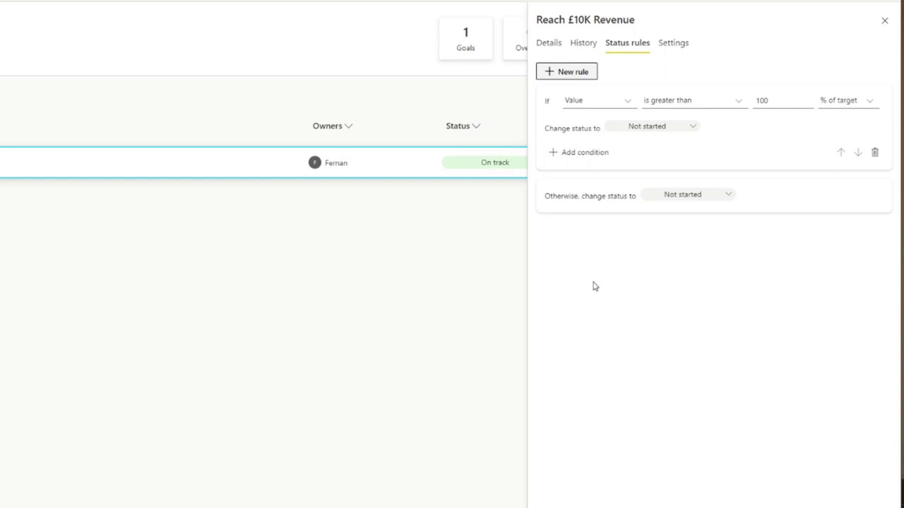
Add more rules and make the first one: value above 8000 sets On track
{"action": "left_click", "coordinate": [582, 75]}
{"action": "left_click", "coordinate": [583, 75]}
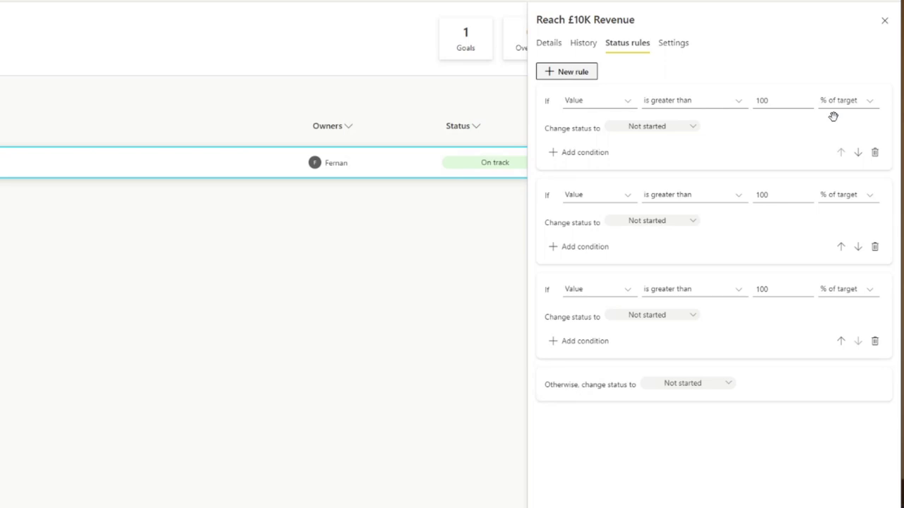
{"action": "left_click", "coordinate": [701, 103]}
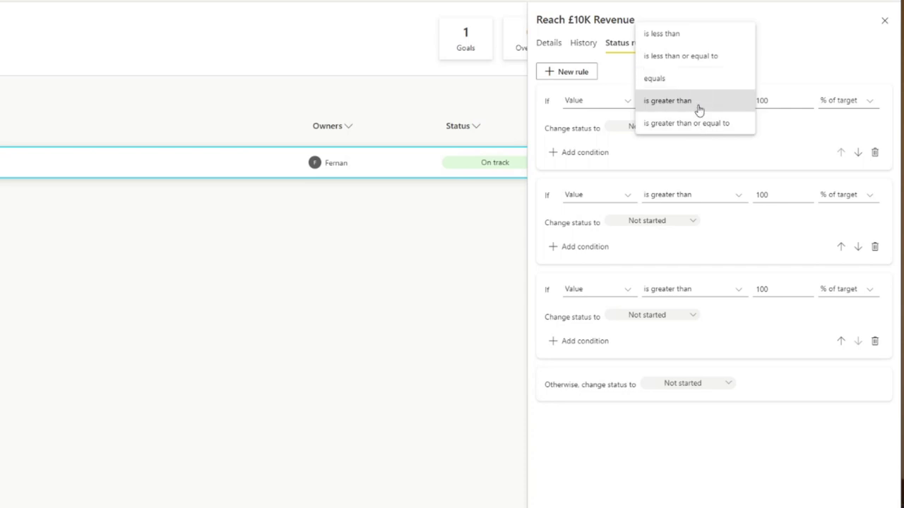
{"action": "left_click", "coordinate": [845, 101]}
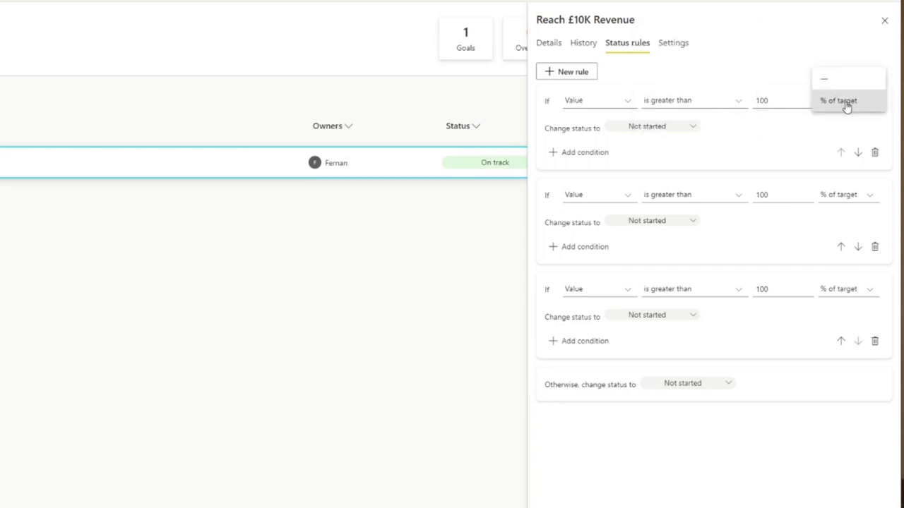
{"action": "left_click", "coordinate": [847, 102]}
{"action": "left_click", "coordinate": [844, 101]}
{"action": "left_click", "coordinate": [842, 79]}
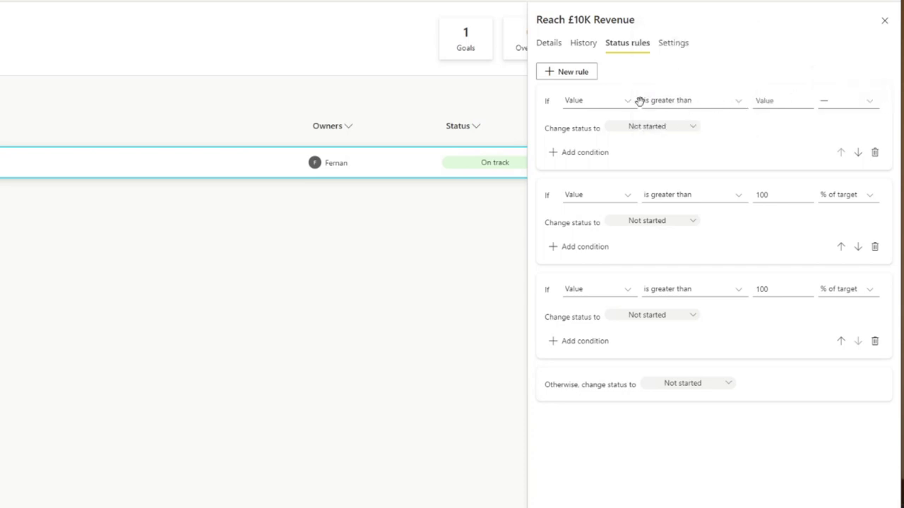
{"action": "left_click", "coordinate": [824, 103]}
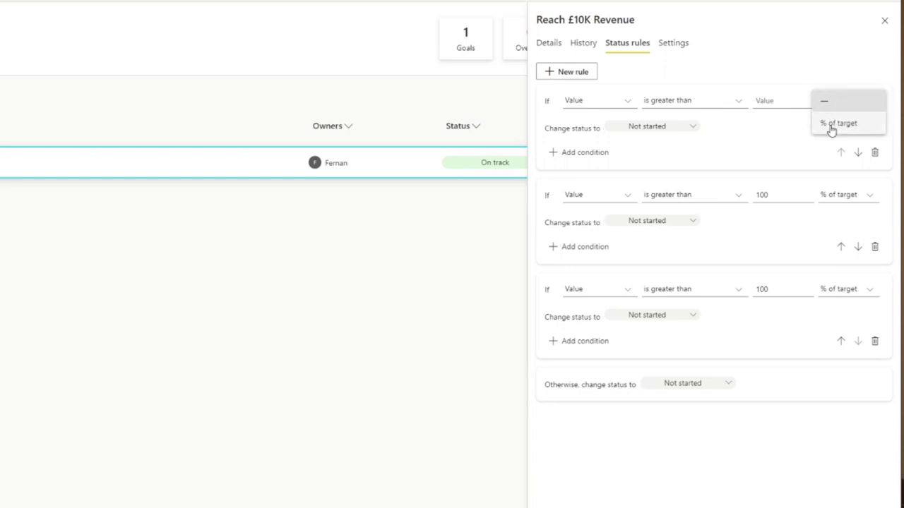
{"action": "left_click", "coordinate": [775, 101]}
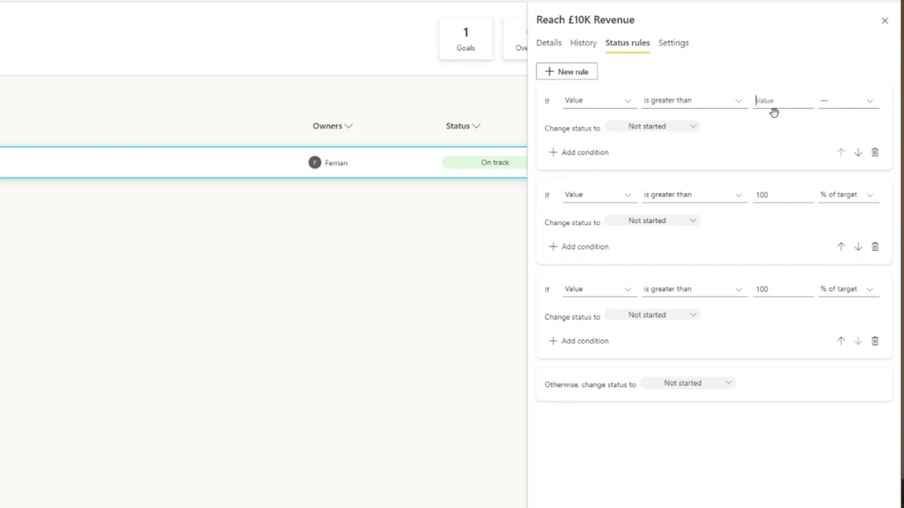
{"action": "type", "text": "8000"}
{"action": "left_click", "coordinate": [672, 133]}
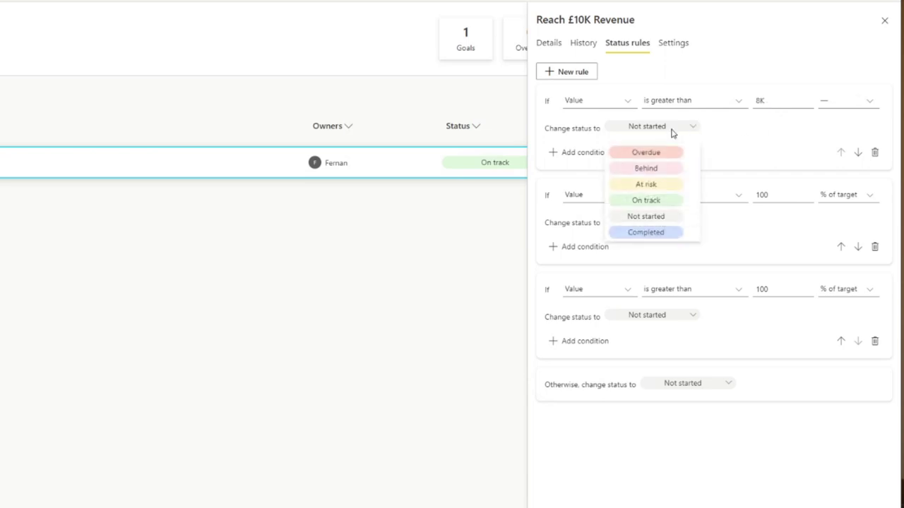
{"action": "left_click", "coordinate": [665, 203]}
Make the second rule: value greater than or equal to 5000 sets At risk
{"action": "left_click", "coordinate": [708, 198]}
{"action": "left_click", "coordinate": [700, 217]}
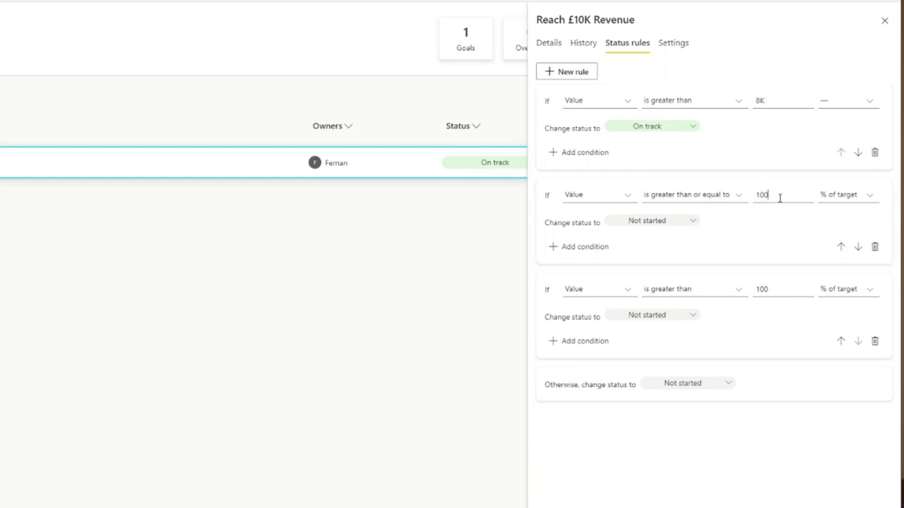
{"action": "left_click", "coordinate": [780, 197]}
{"action": "key", "text": "BackSpace"}
{"action": "key", "text": "BackSpace"}
{"action": "key", "text": "BackSpace"}
{"action": "type", "text": "6"}
{"action": "key", "text": "BackSpace"}
{"action": "type", "text": "5000"}
{"action": "left_click", "coordinate": [846, 201]}
{"action": "left_click", "coordinate": [843, 180]}
{"action": "type", "text": "5000"}
{"action": "left_click", "coordinate": [692, 220]}
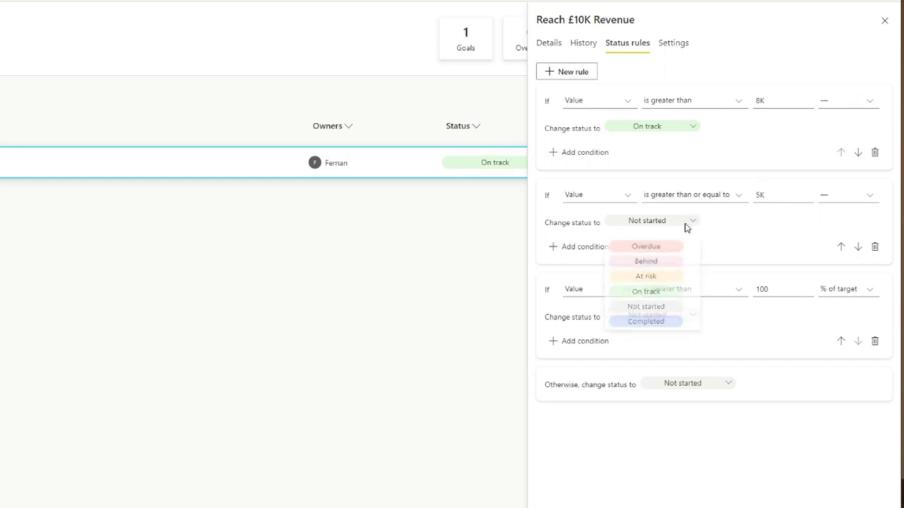
{"action": "left_click", "coordinate": [673, 281]}
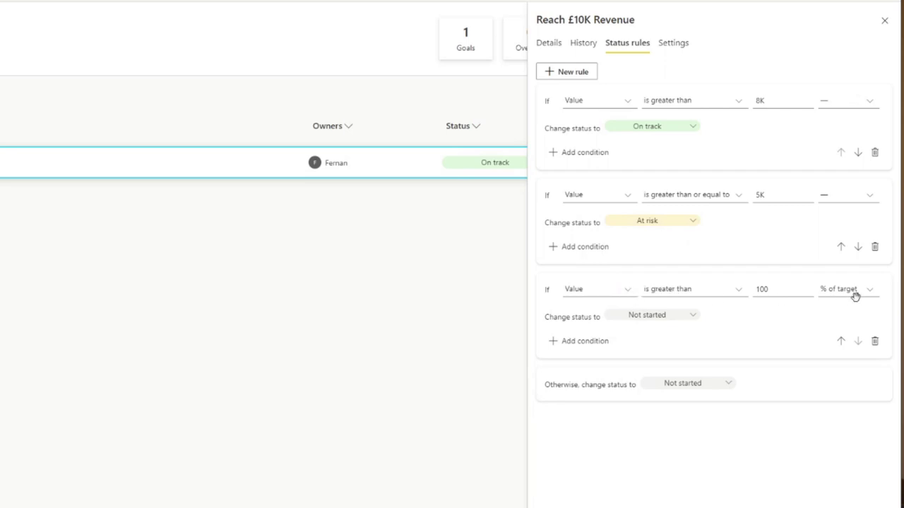
Make the third rule: value less than 5000 sets Overdue
{"action": "left_click", "coordinate": [673, 293]}
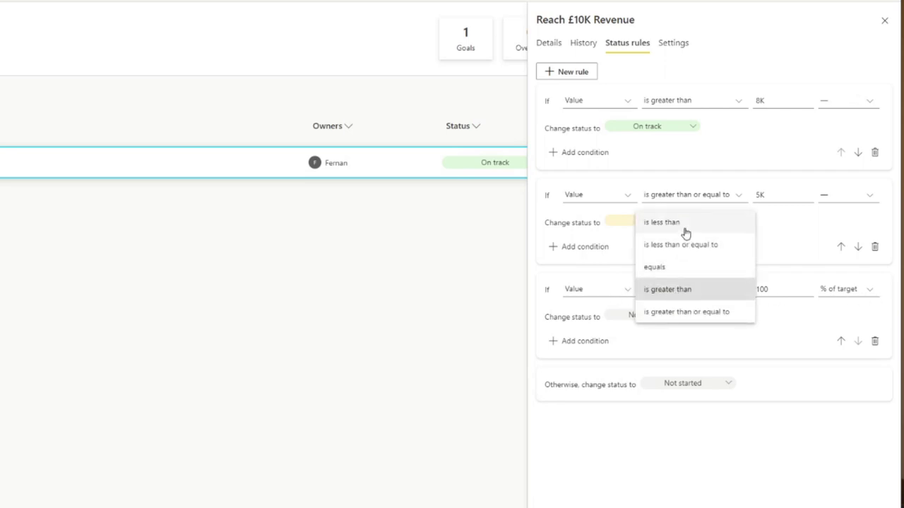
{"action": "left_click", "coordinate": [684, 227]}
{"action": "left_click", "coordinate": [840, 290]}
{"action": "left_click", "coordinate": [820, 269]}
{"action": "type", "text": "5000"}
{"action": "left_click", "coordinate": [659, 319]}
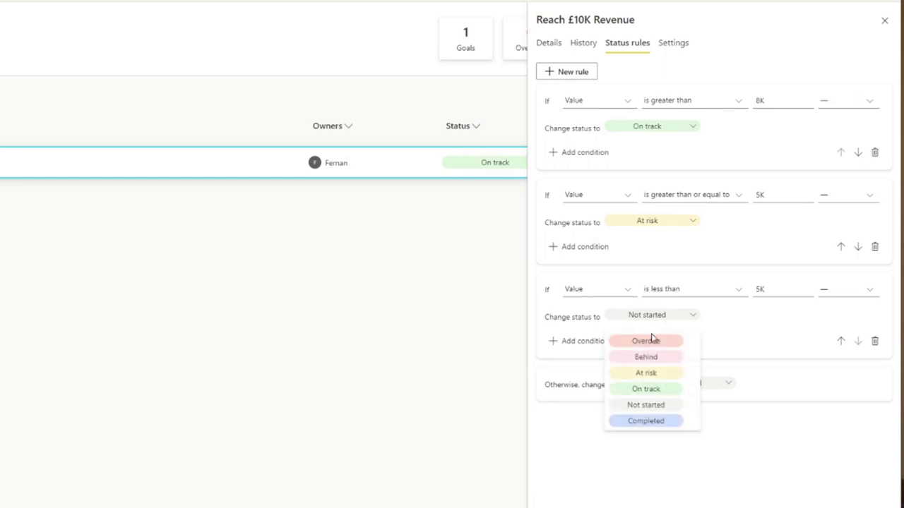
{"action": "left_click", "coordinate": [651, 340]}
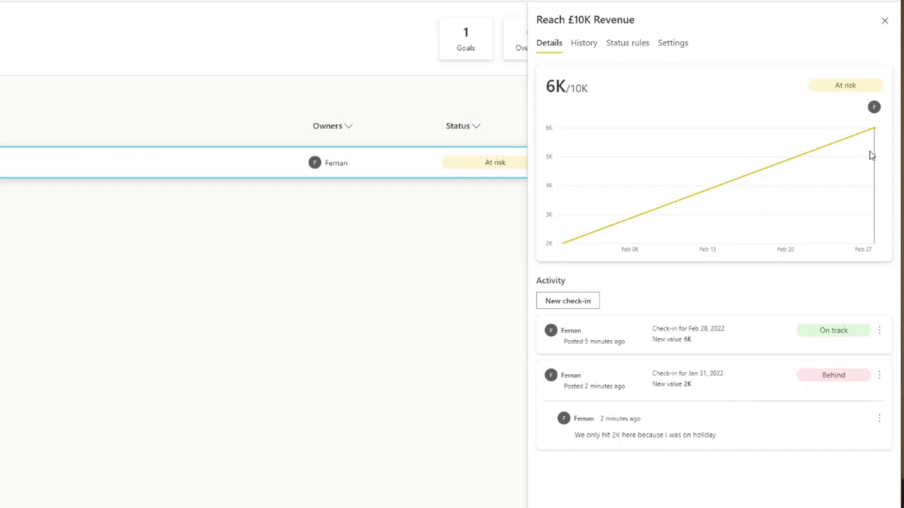
{"action": "mouse_move", "coordinate": [871, 156]}
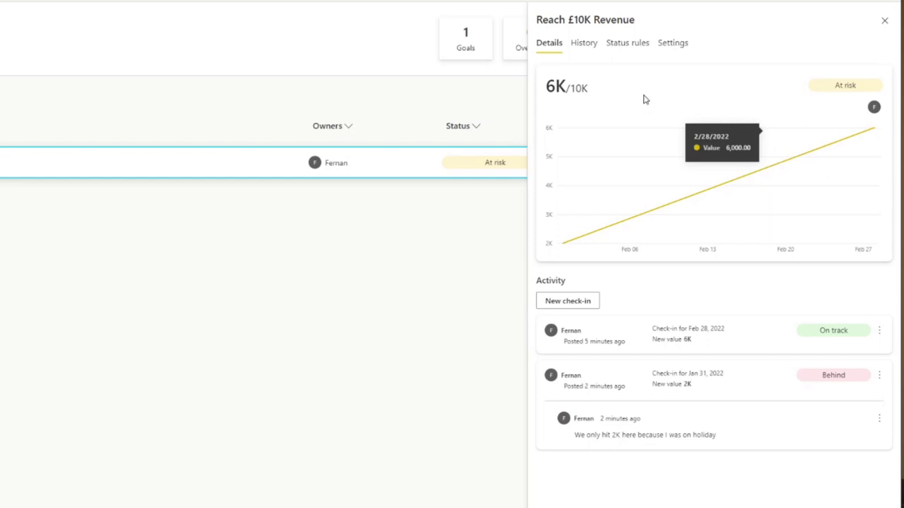
{"action": "left_click", "coordinate": [632, 46]}
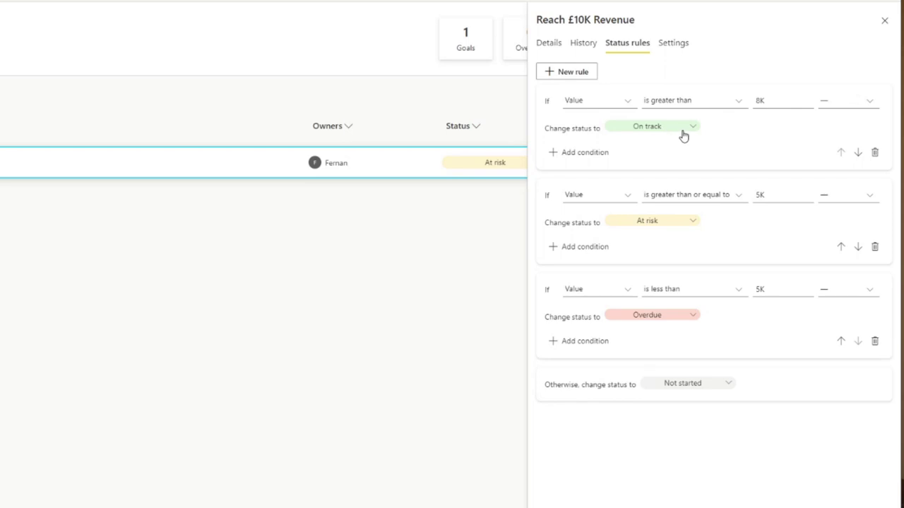
{"action": "left_click", "coordinate": [592, 46]}
{"action": "left_click", "coordinate": [558, 49]}
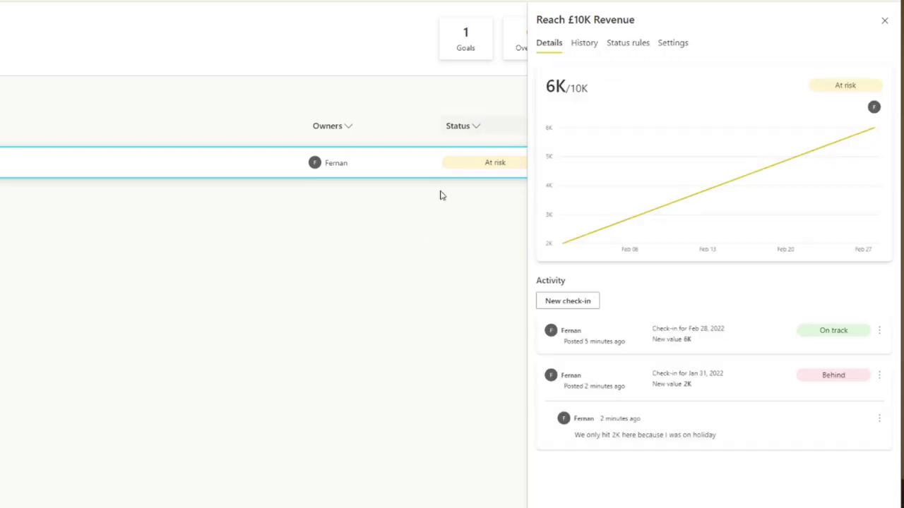
Edit the Feb 28, 2022 check-in, replacing 6000 with 9000, and save it
{"action": "left_click", "coordinate": [878, 332]}
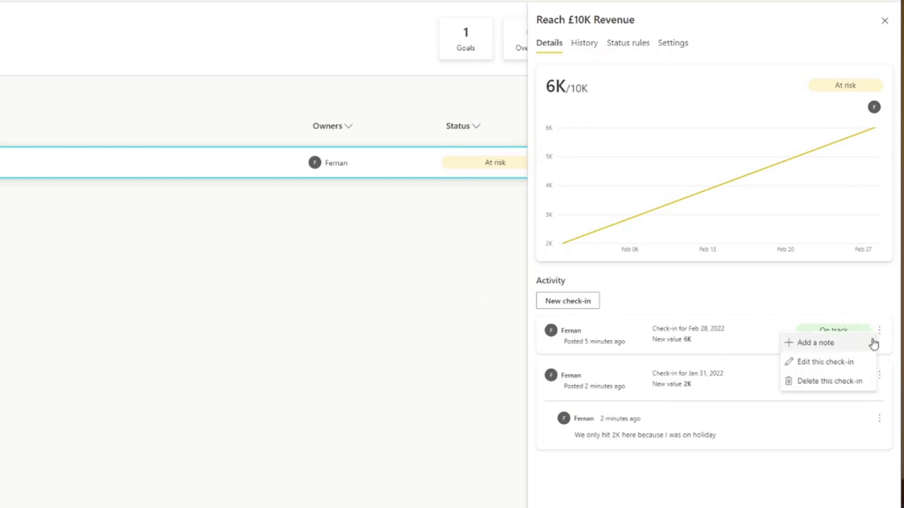
{"action": "left_click", "coordinate": [825, 363]}
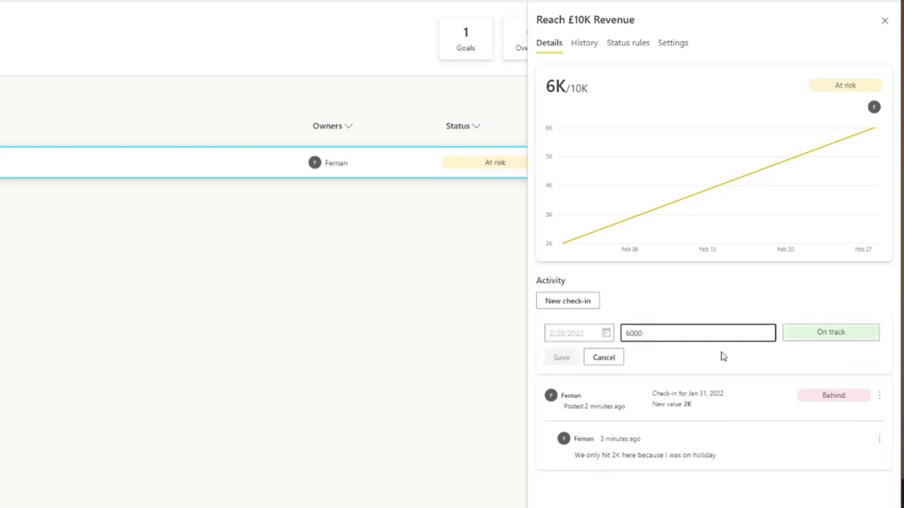
{"action": "left_click_drag", "start_coordinate": [694, 334], "coordinate": [593, 323]}
{"action": "type", "text": "9000"}
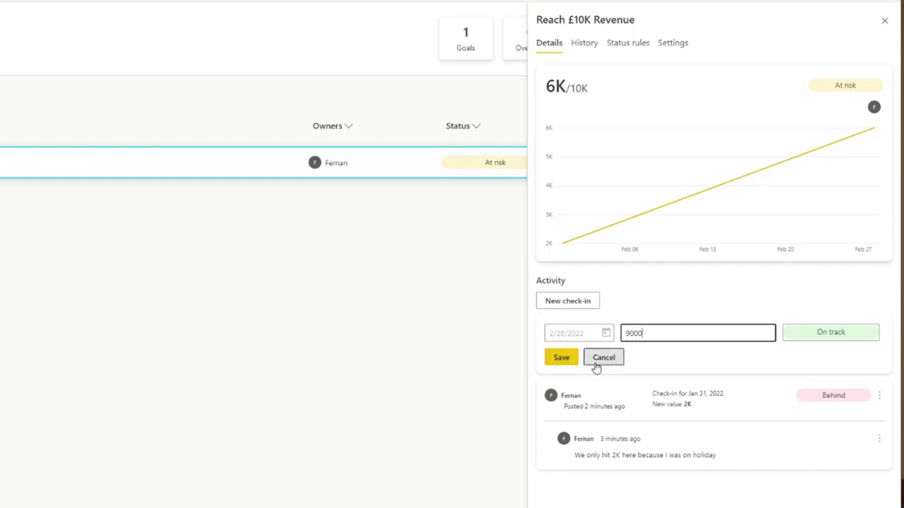
{"action": "left_click", "coordinate": [830, 341]}
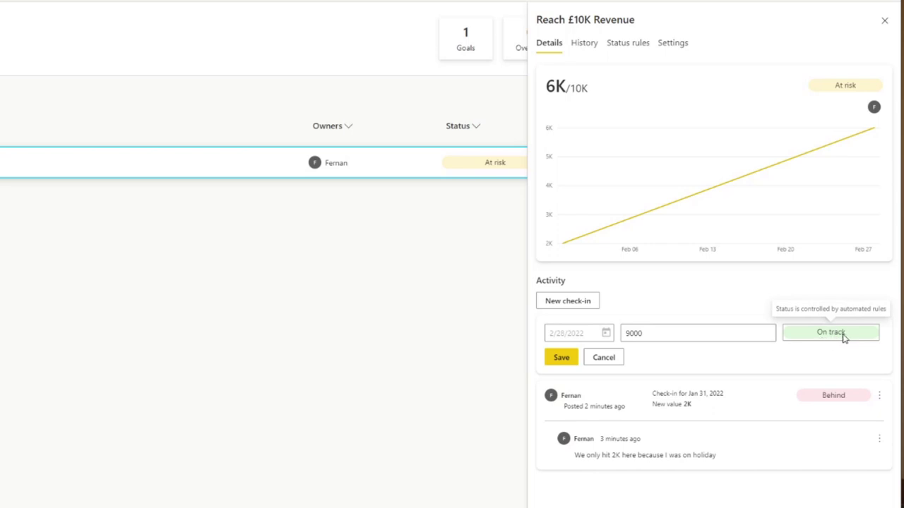
{"action": "key", "text": "shift+Tab"}
{"action": "type", "text": "2000"}
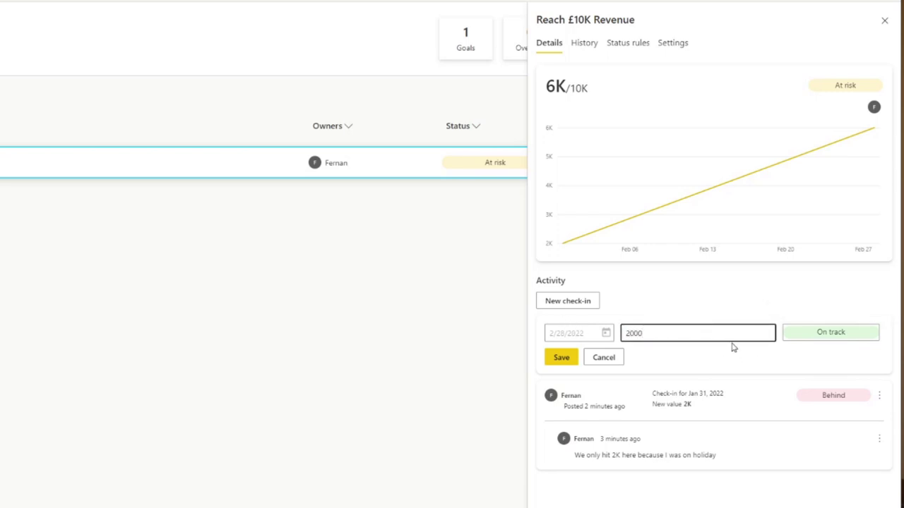
{"action": "left_click", "coordinate": [748, 356]}
{"action": "left_click", "coordinate": [672, 333]}
{"action": "key", "text": "ctrl+a"}
{"action": "type", "text": "9000"}
{"action": "left_click", "coordinate": [568, 355]}
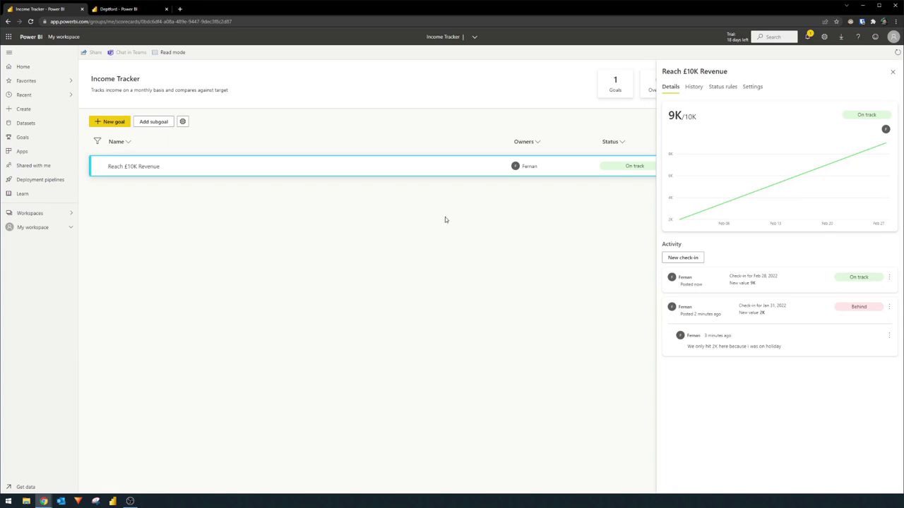
Close the goal details panel, view the Deptford report, then return to Income Tracker
{"action": "left_click", "coordinate": [892, 72]}
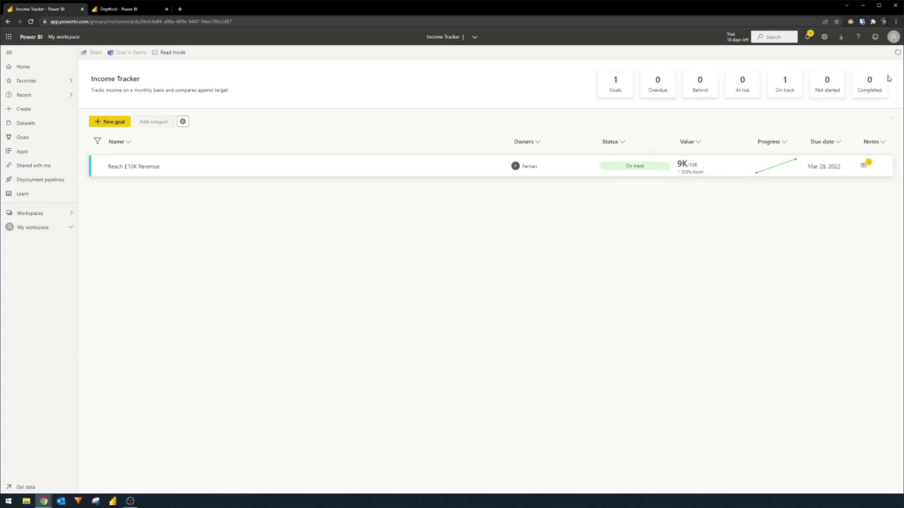
{"action": "left_click", "coordinate": [107, 10]}
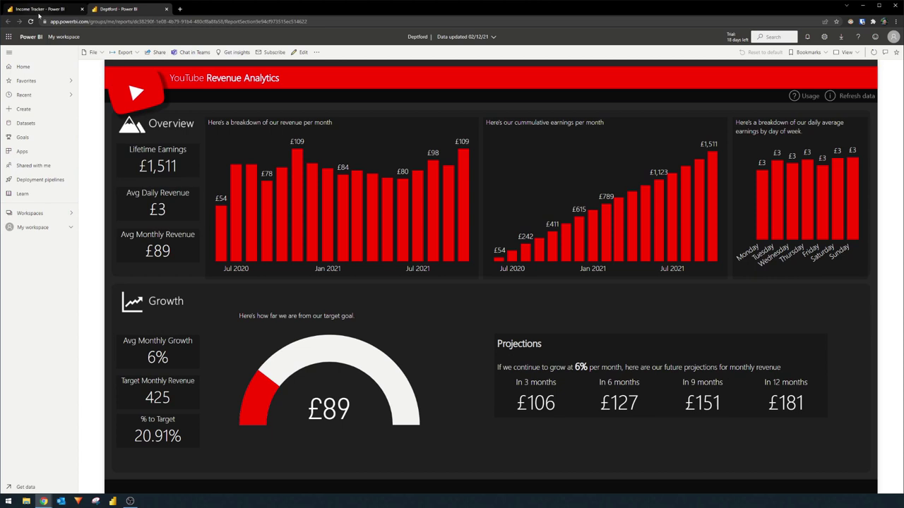
{"action": "left_click", "coordinate": [39, 9]}
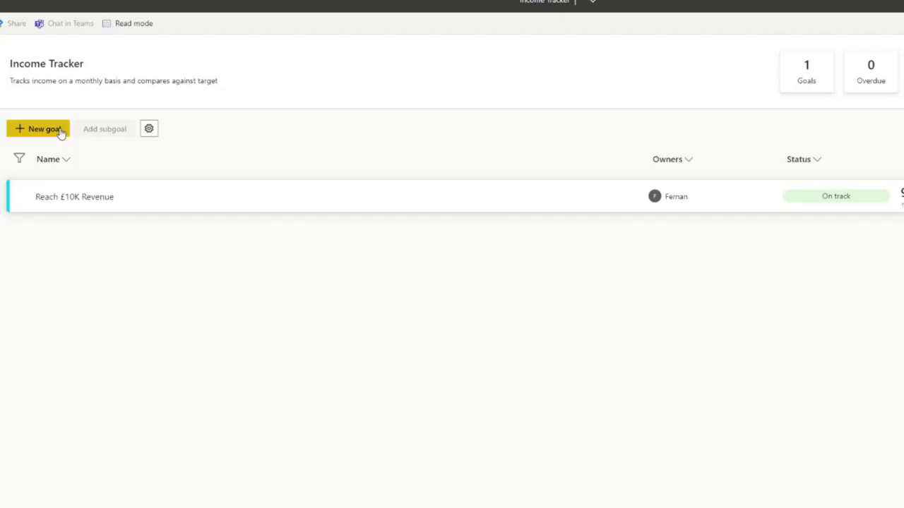
Add a goal named 'Reach £100 monthly revenue' and connect its current value to report data
{"action": "left_click", "coordinate": [60, 130]}
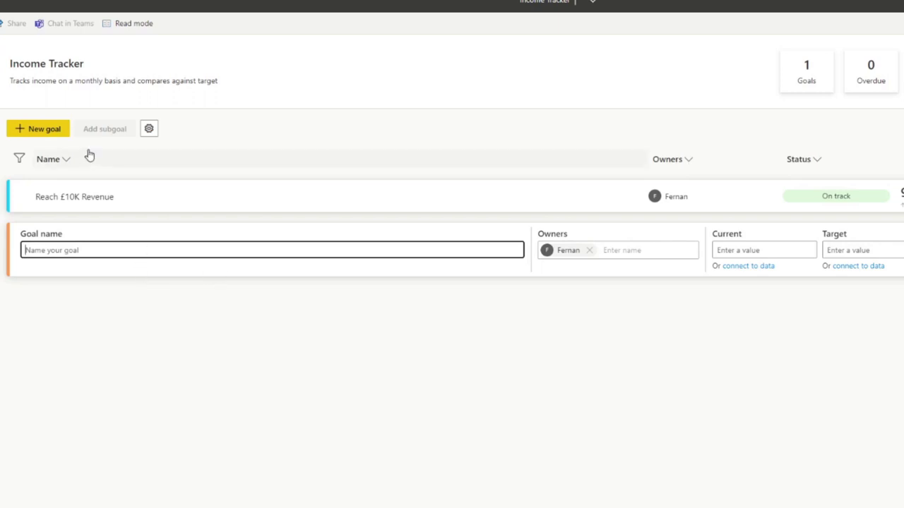
{"action": "type", "text": "Reach £100 monthly revenue"}
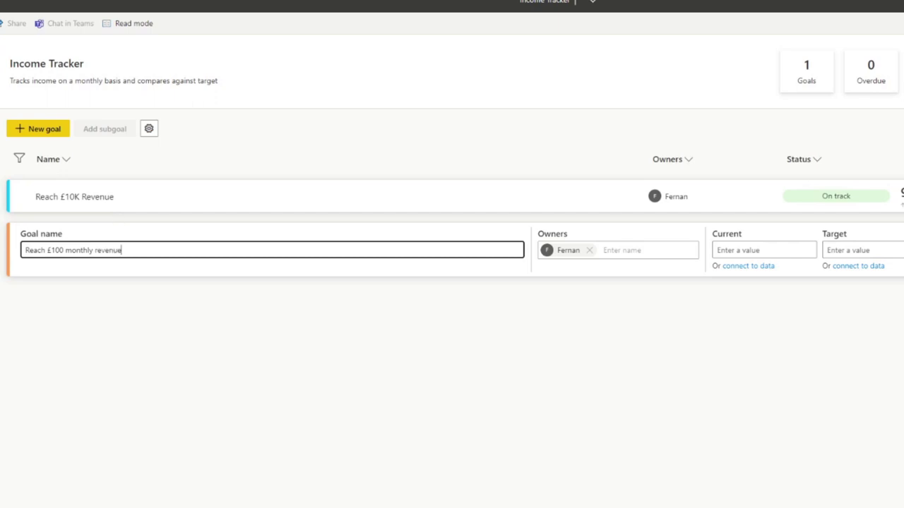
{"action": "left_click", "coordinate": [750, 272]}
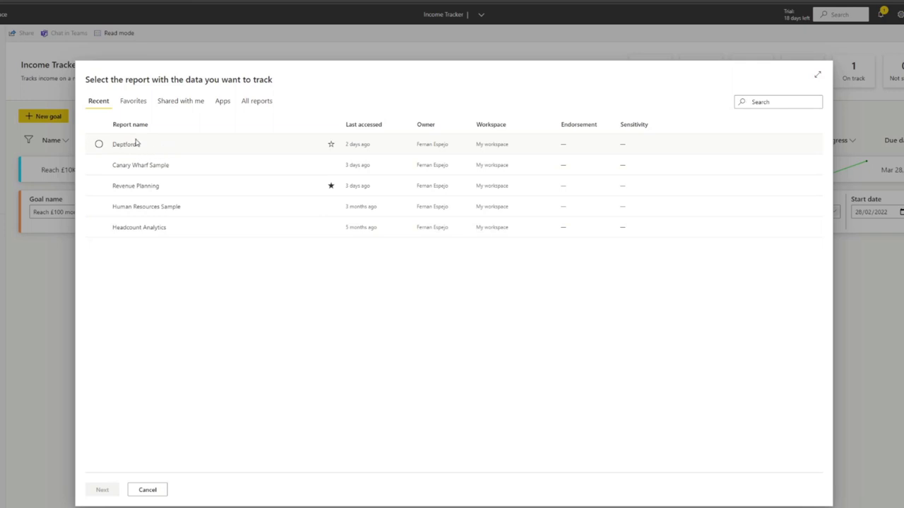
Connect the goal's current value to the Deptford revenue-per-month chart, showing £109
{"action": "left_click", "coordinate": [127, 146]}
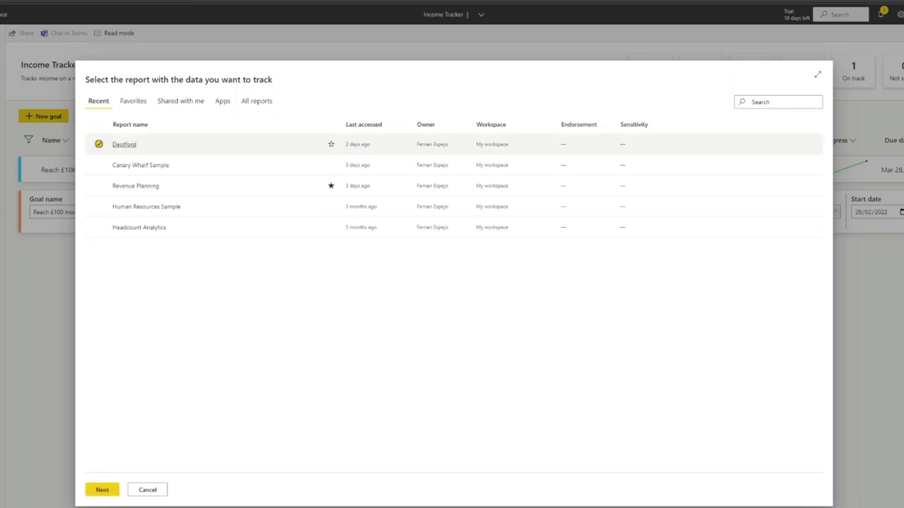
{"action": "left_click", "coordinate": [103, 490]}
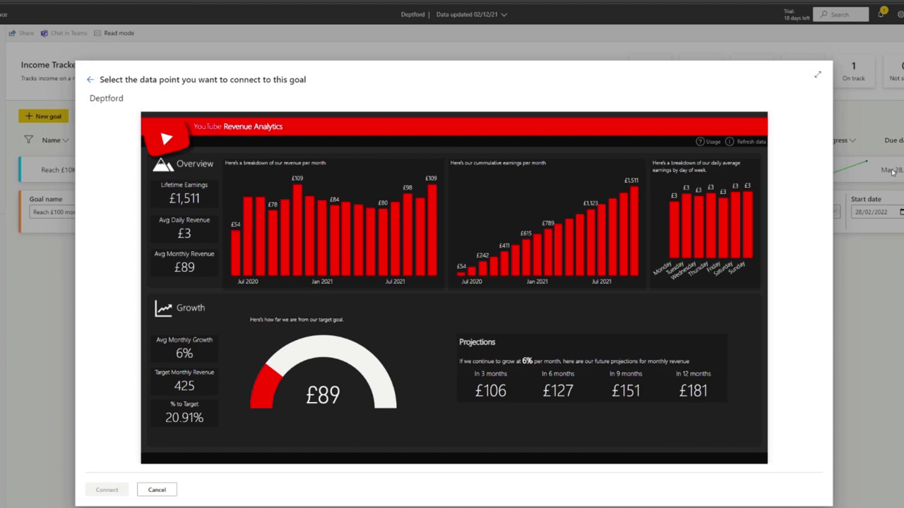
{"action": "left_click", "coordinate": [353, 171]}
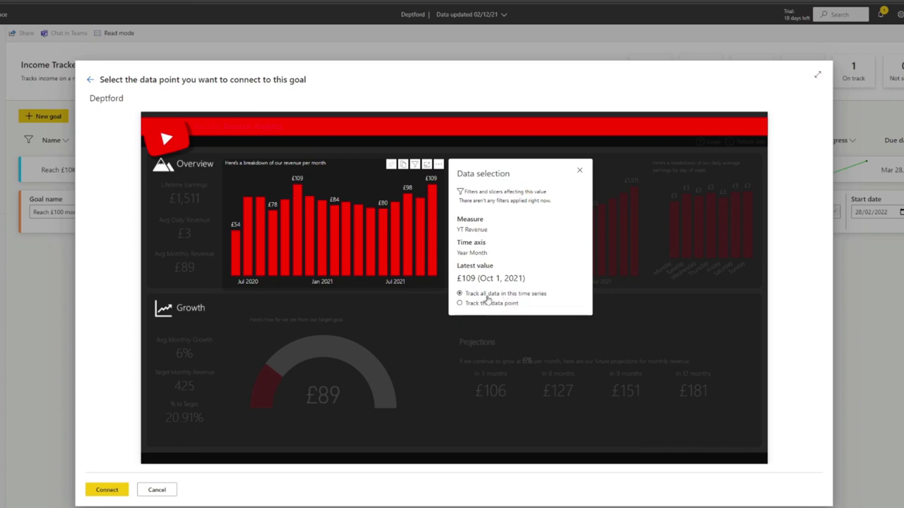
{"action": "left_click", "coordinate": [121, 488]}
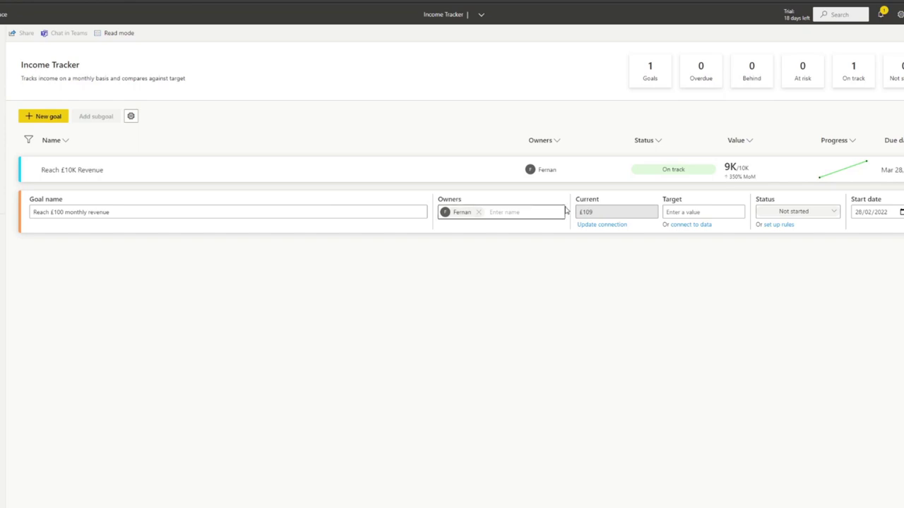
Set the goal's target to £100 and save it as the second goal
{"action": "left_click", "coordinate": [690, 211]}
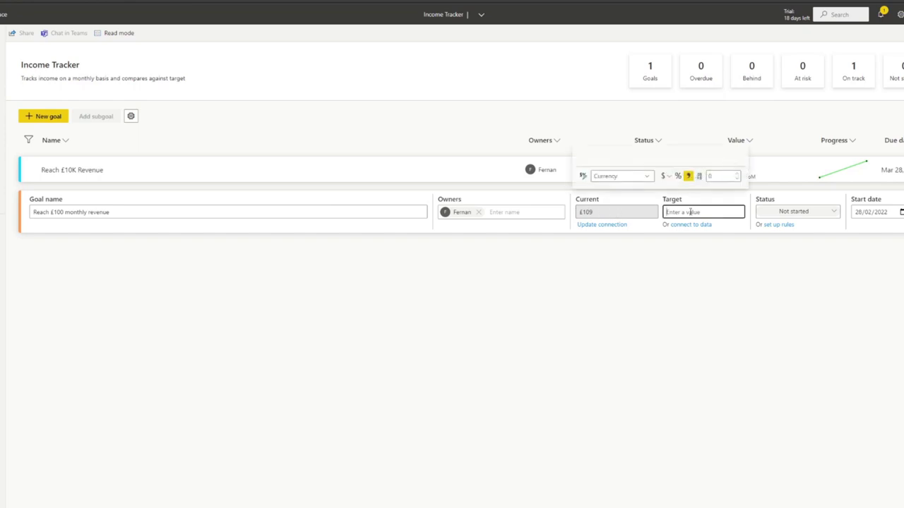
{"action": "type", "text": "100"}
{"action": "left_click", "coordinate": [730, 230]}
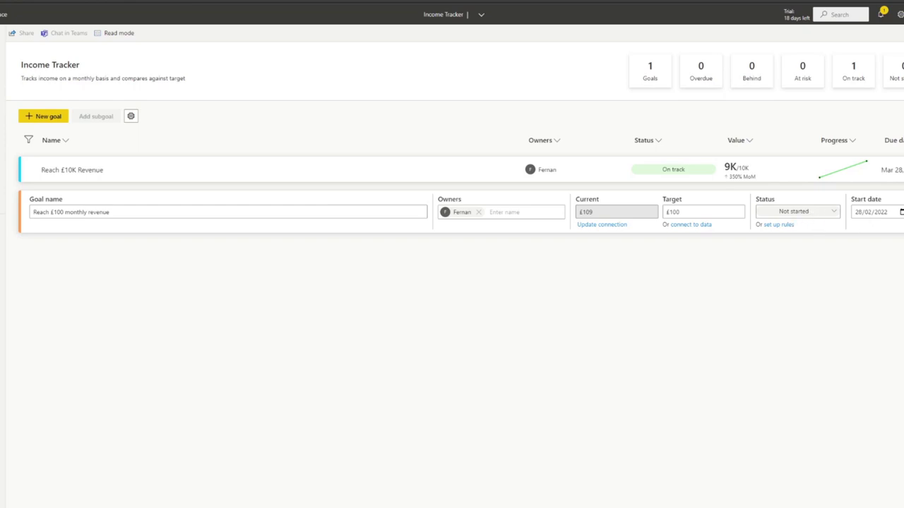
{"action": "key", "text": "Return"}
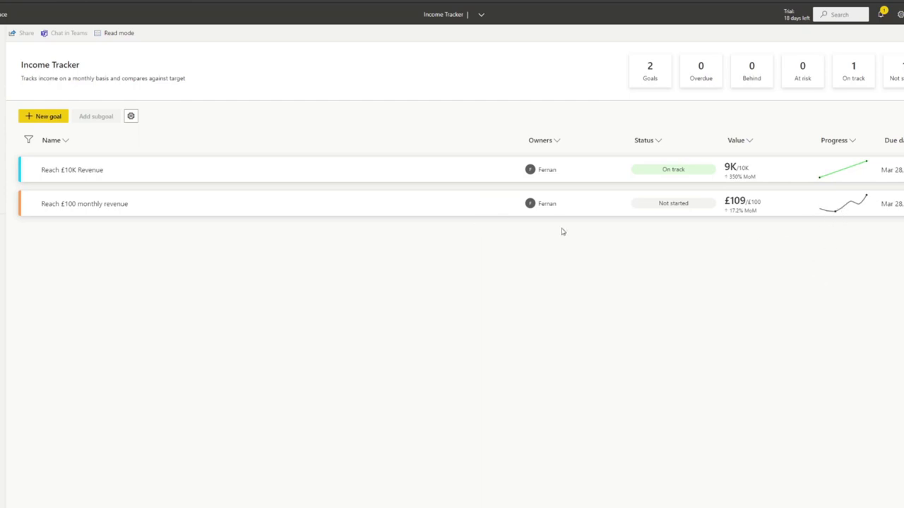
Open Reach £100 monthly revenue's details, check History and Status rules, then return to Details
{"action": "left_click", "coordinate": [388, 207]}
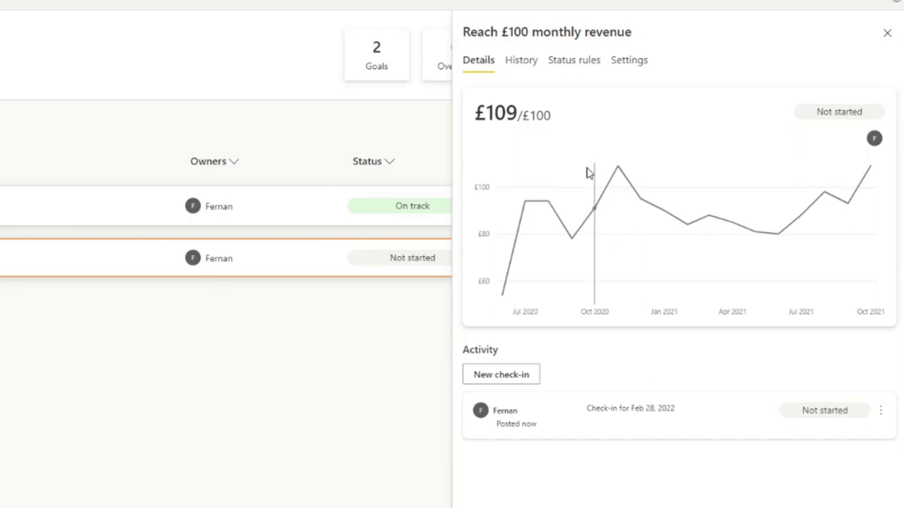
{"action": "left_click", "coordinate": [524, 64]}
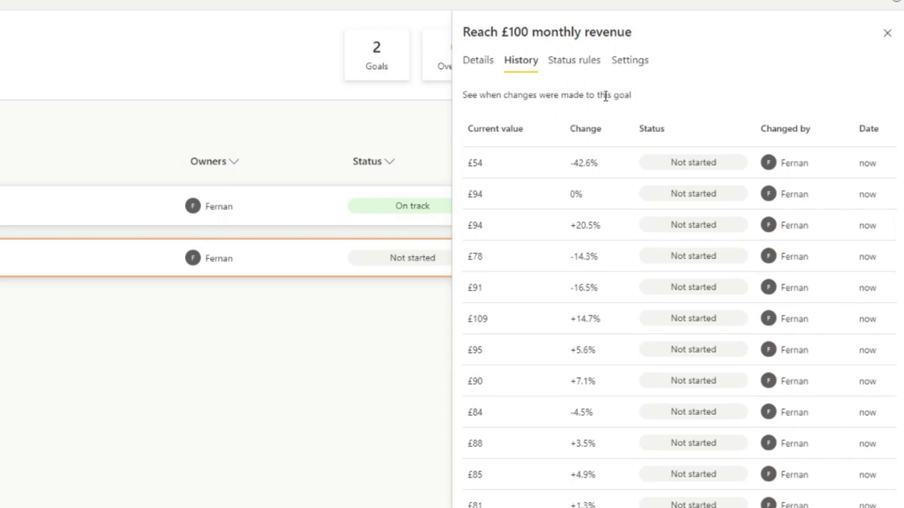
{"action": "left_click", "coordinate": [592, 62]}
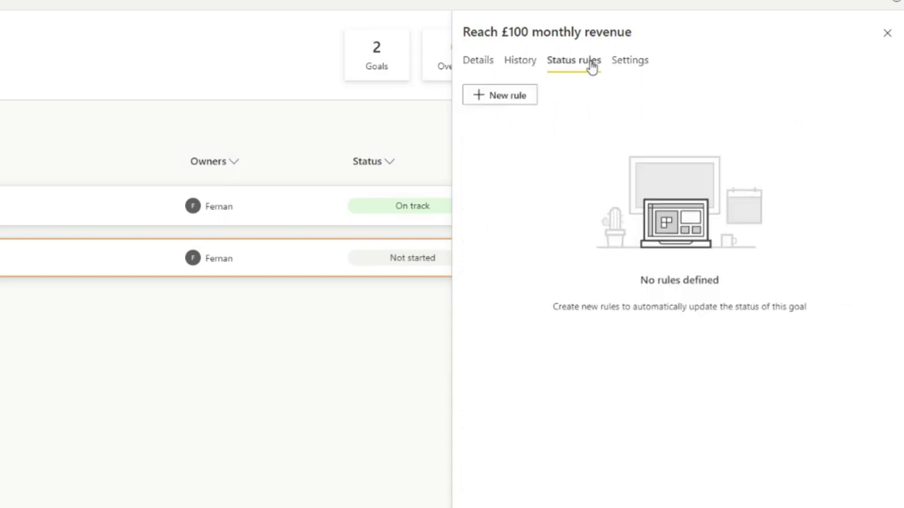
{"action": "left_click", "coordinate": [482, 61]}
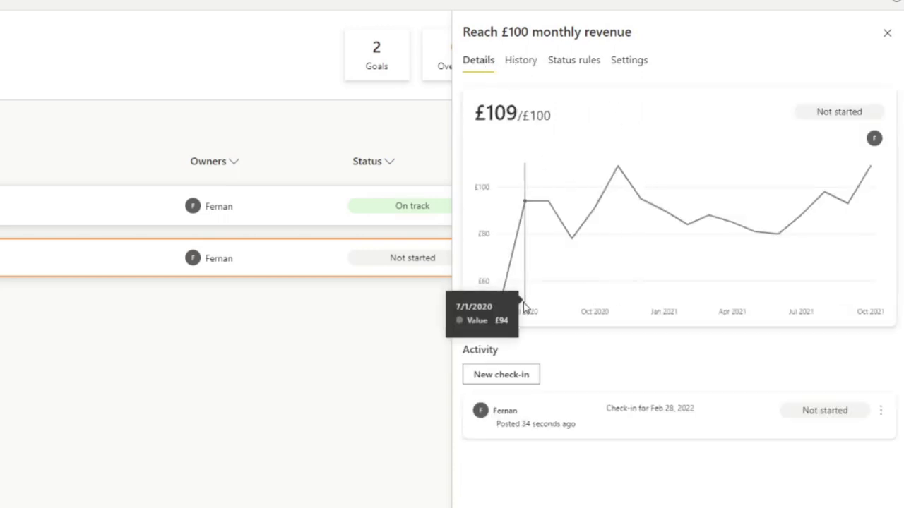